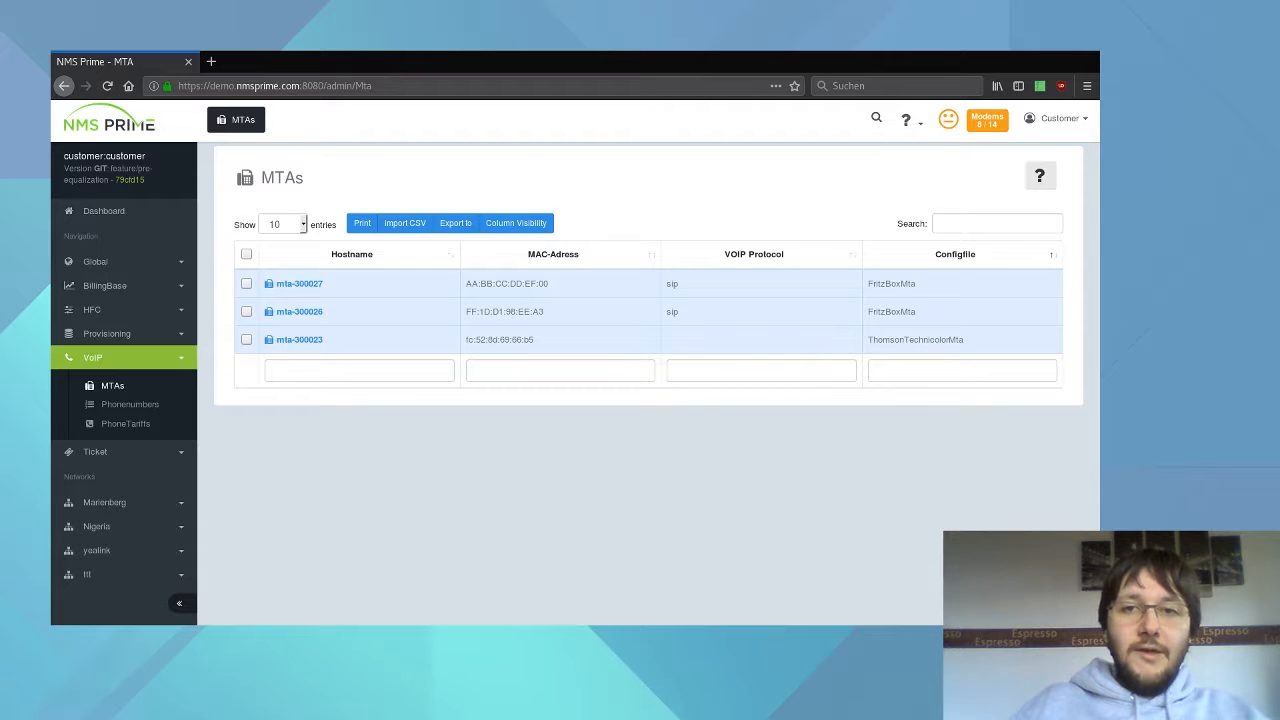
# Start a new contract for company VoipCompany and enter the contact's first and last name
pyautogui.click(123, 335)
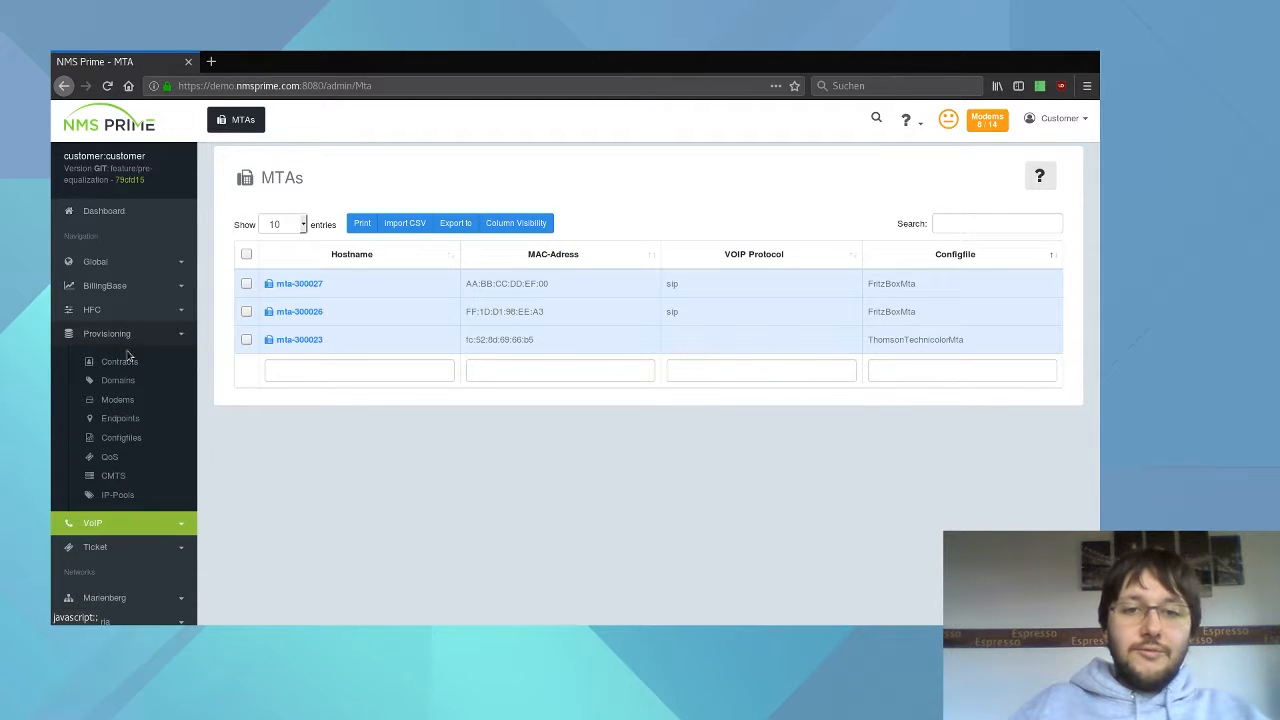
pyautogui.click(119, 363)
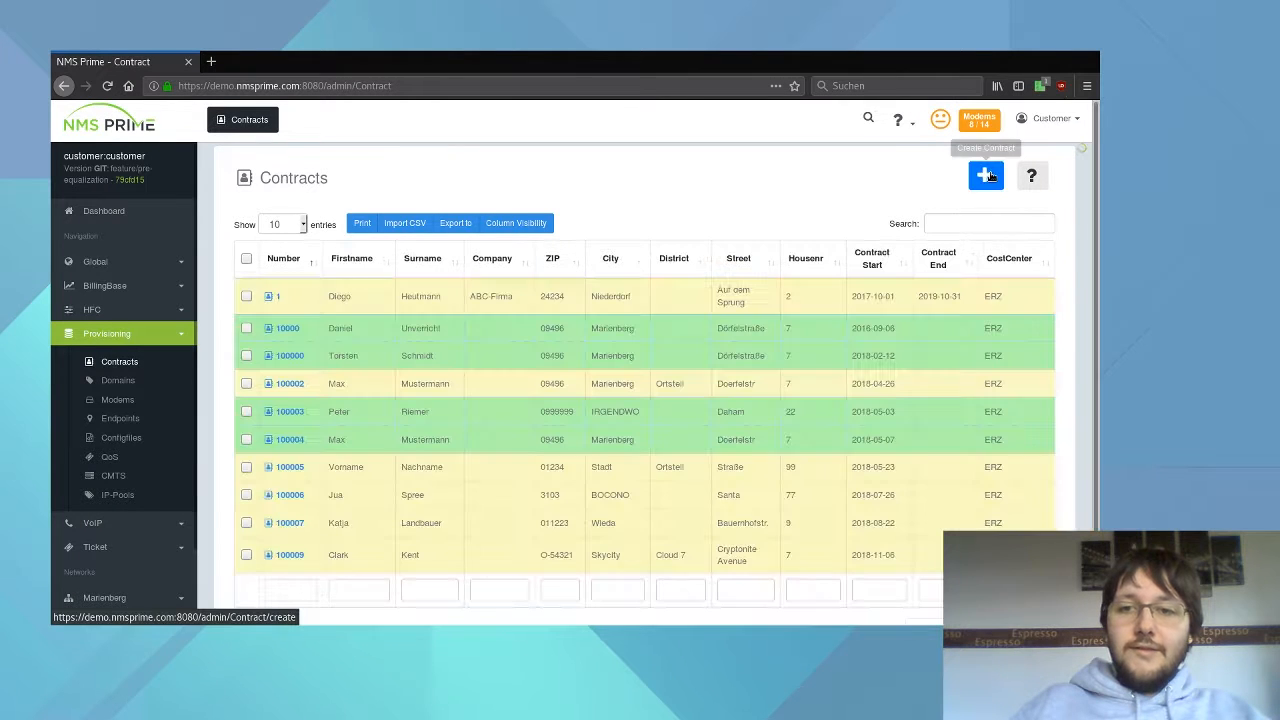
pyautogui.click(986, 175)
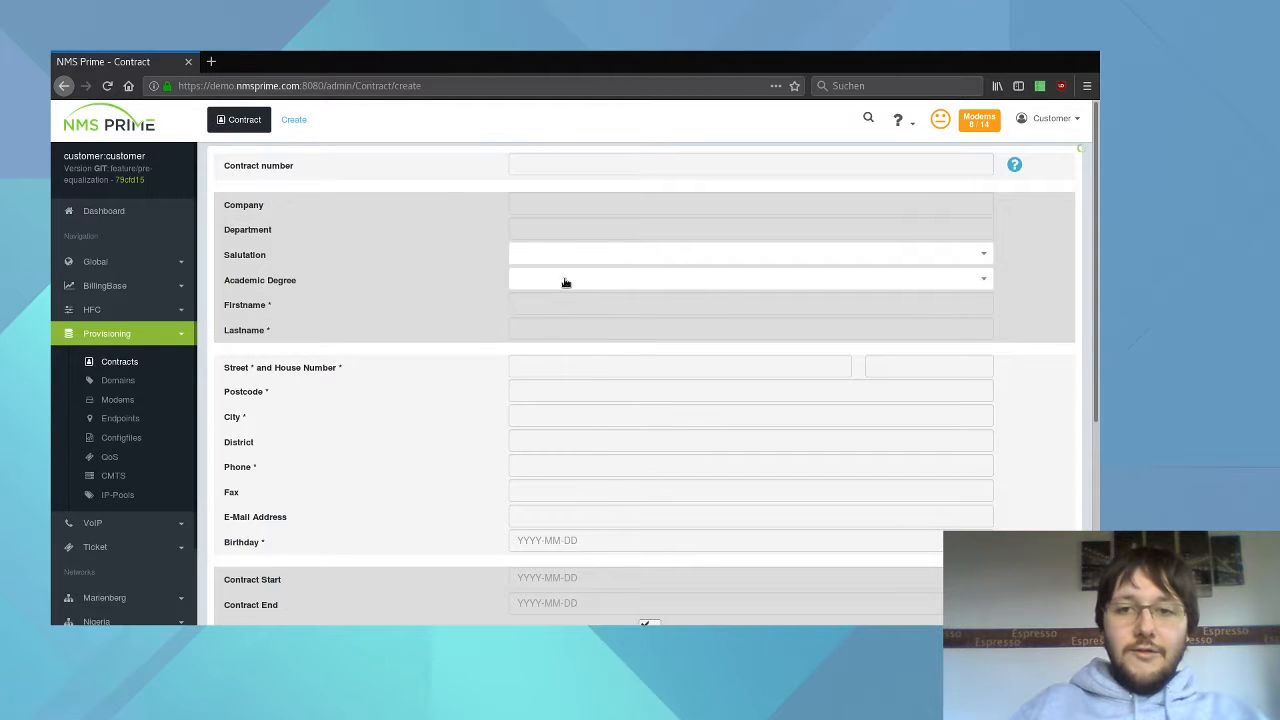
pyautogui.click(577, 210)
pyautogui.write('VoipCompany')
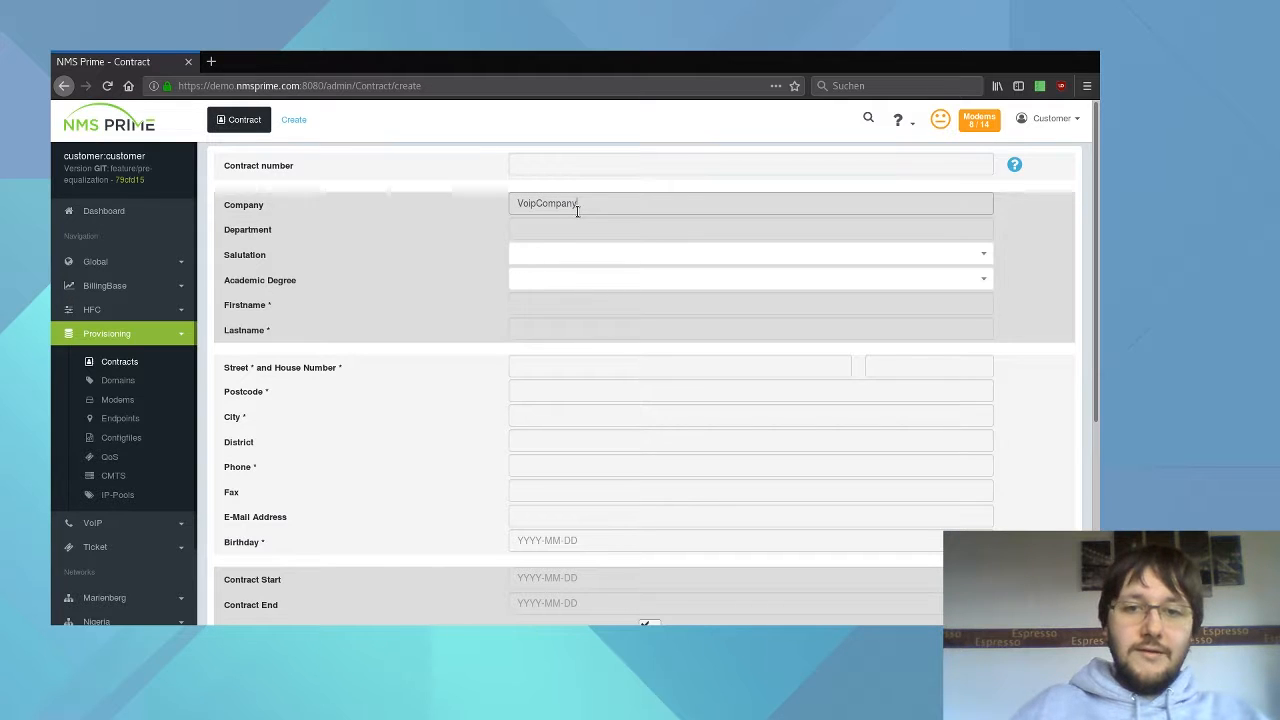
pyautogui.click(530, 304)
pyautogui.write('Voip')
pyautogui.press('Tab')
pyautogui.write('Voip')
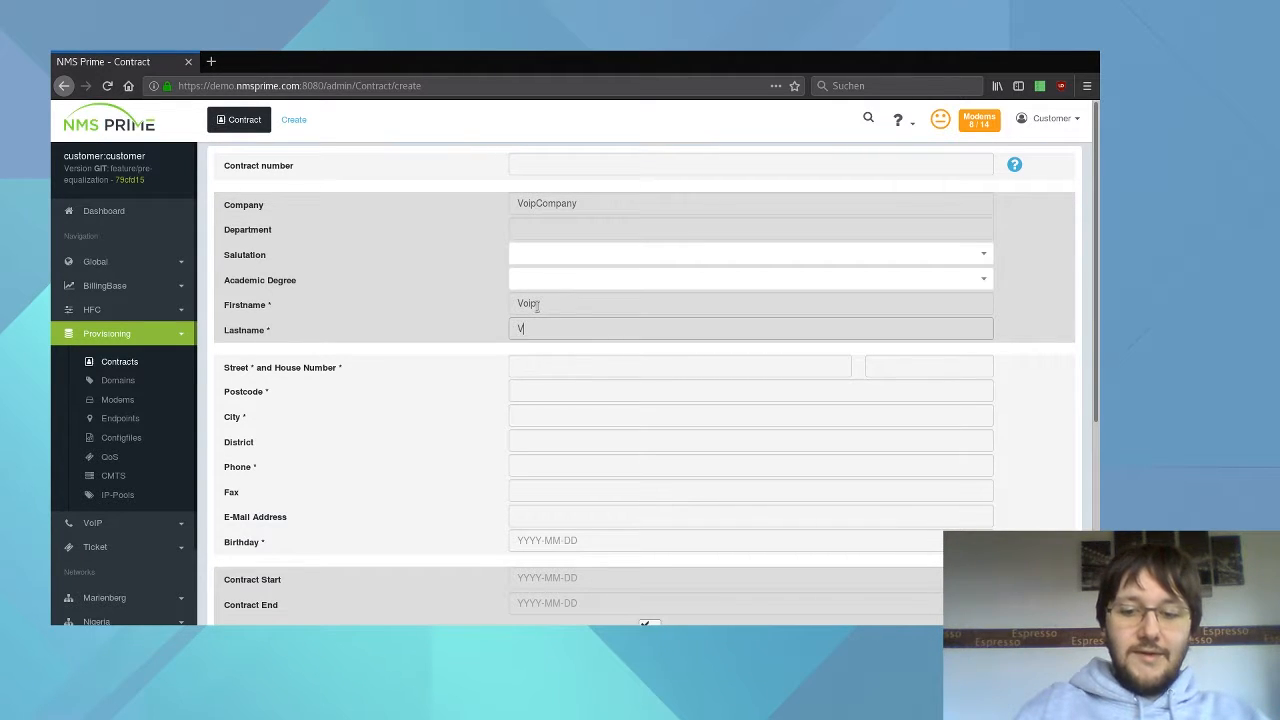
# Fill in the contract's street, house number, postcode, phone number and city
pyautogui.click(539, 358)
pyautogui.write('Voipstreet')
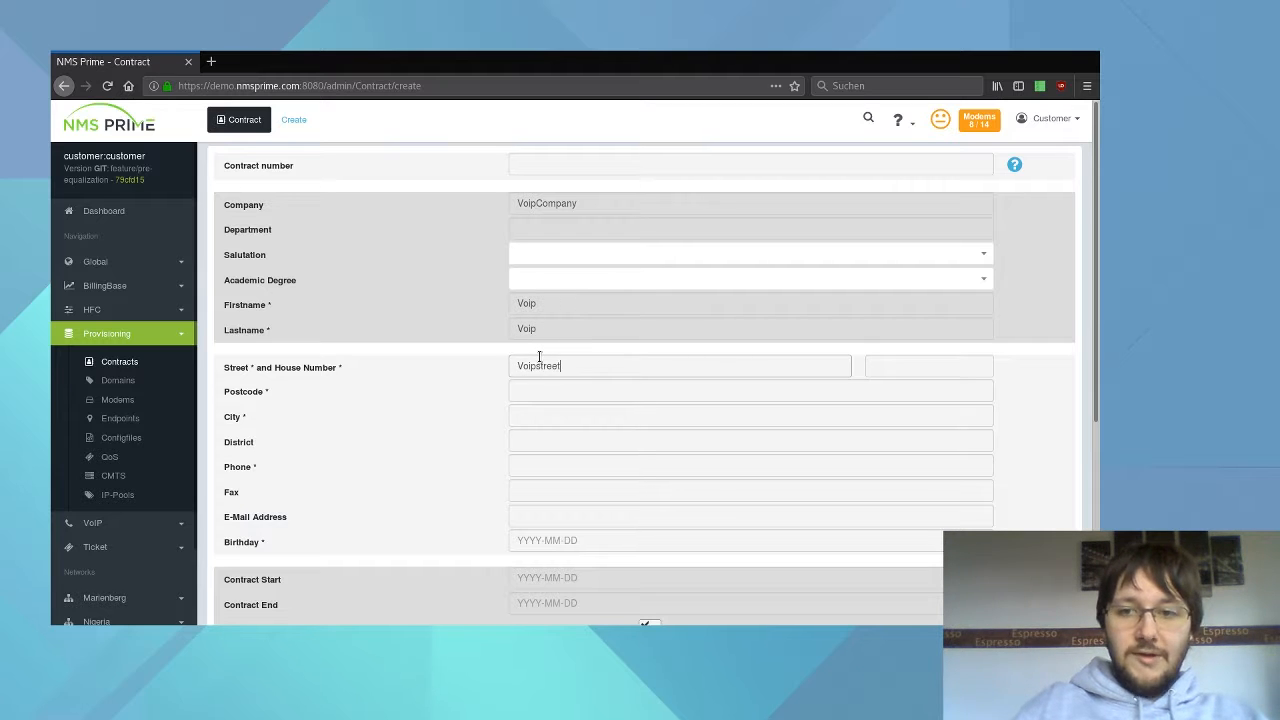
pyautogui.press('Tab')
pyautogui.write('10')
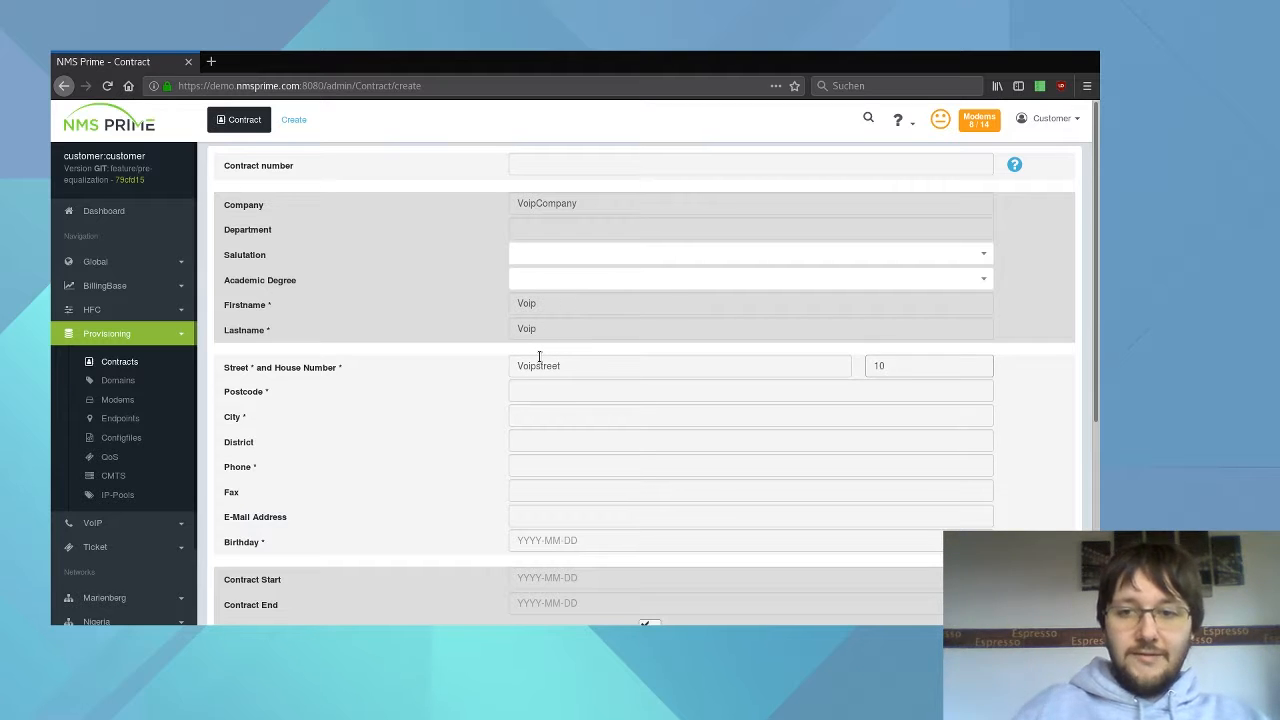
pyautogui.click(552, 396)
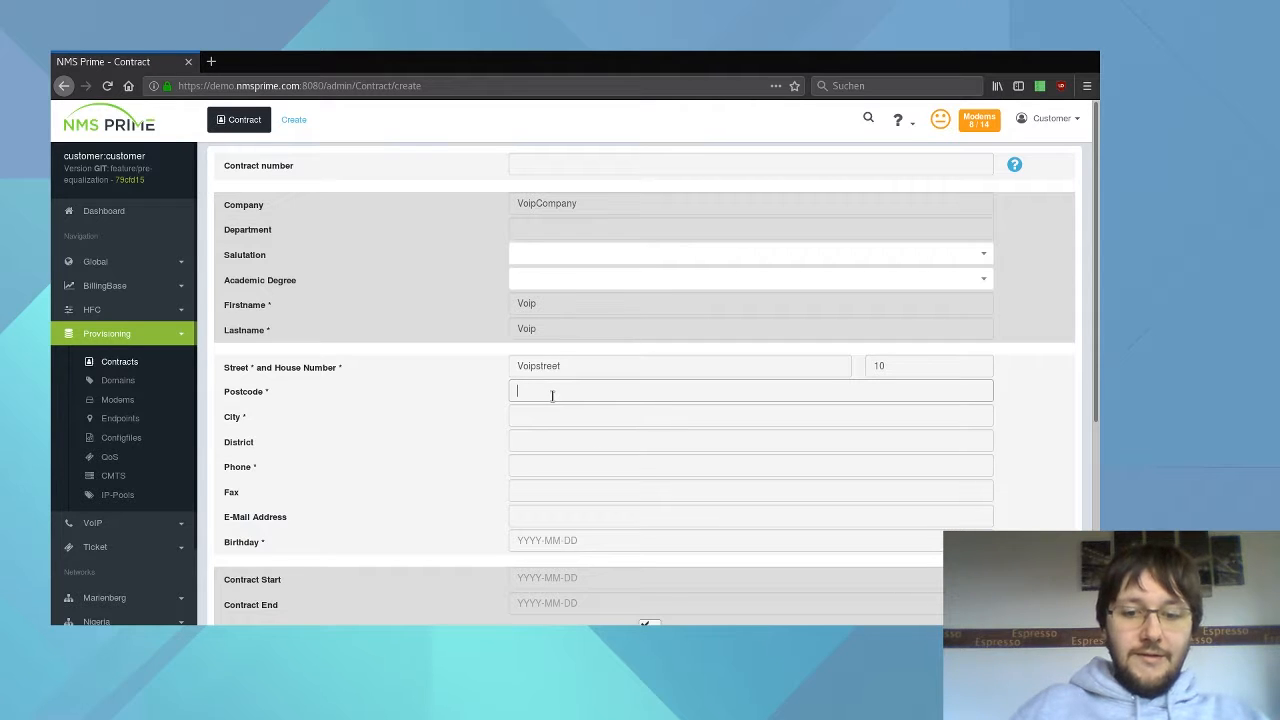
pyautogui.write('483954878957849')
pyautogui.click(562, 462)
pyautogui.write('345897347563487')
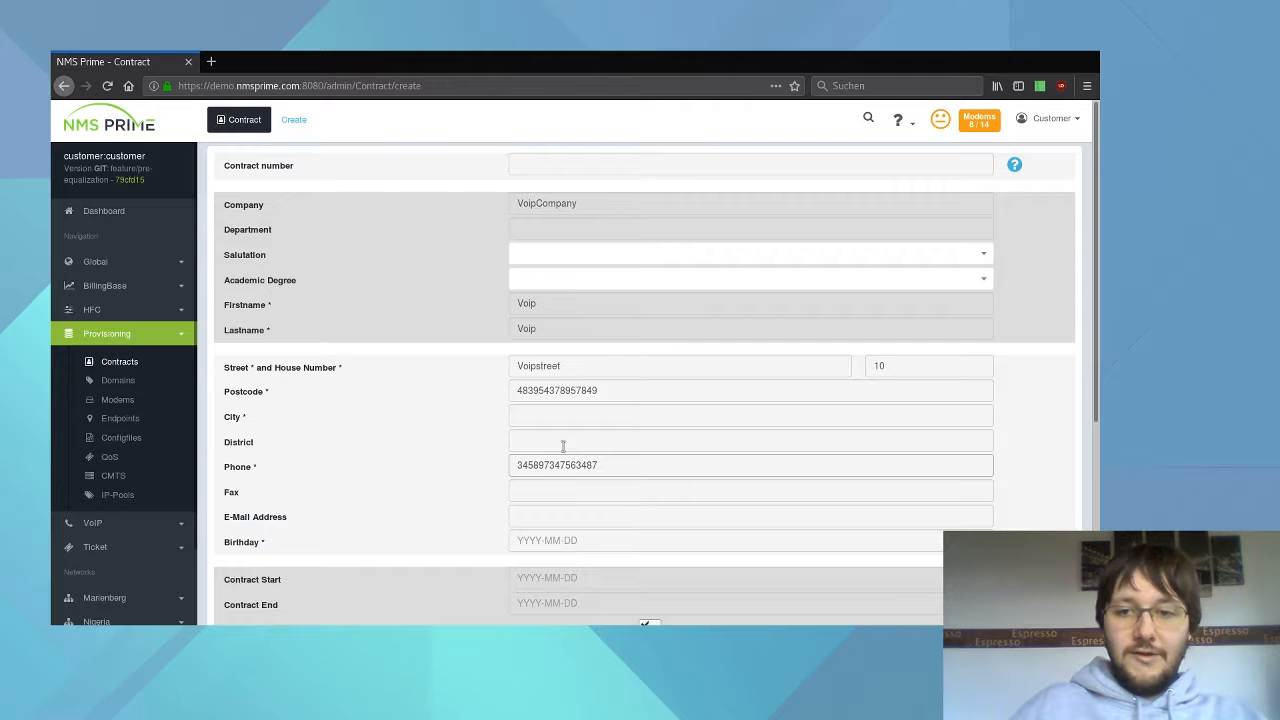
pyautogui.click(542, 414)
pyautogui.write('Voipcity')
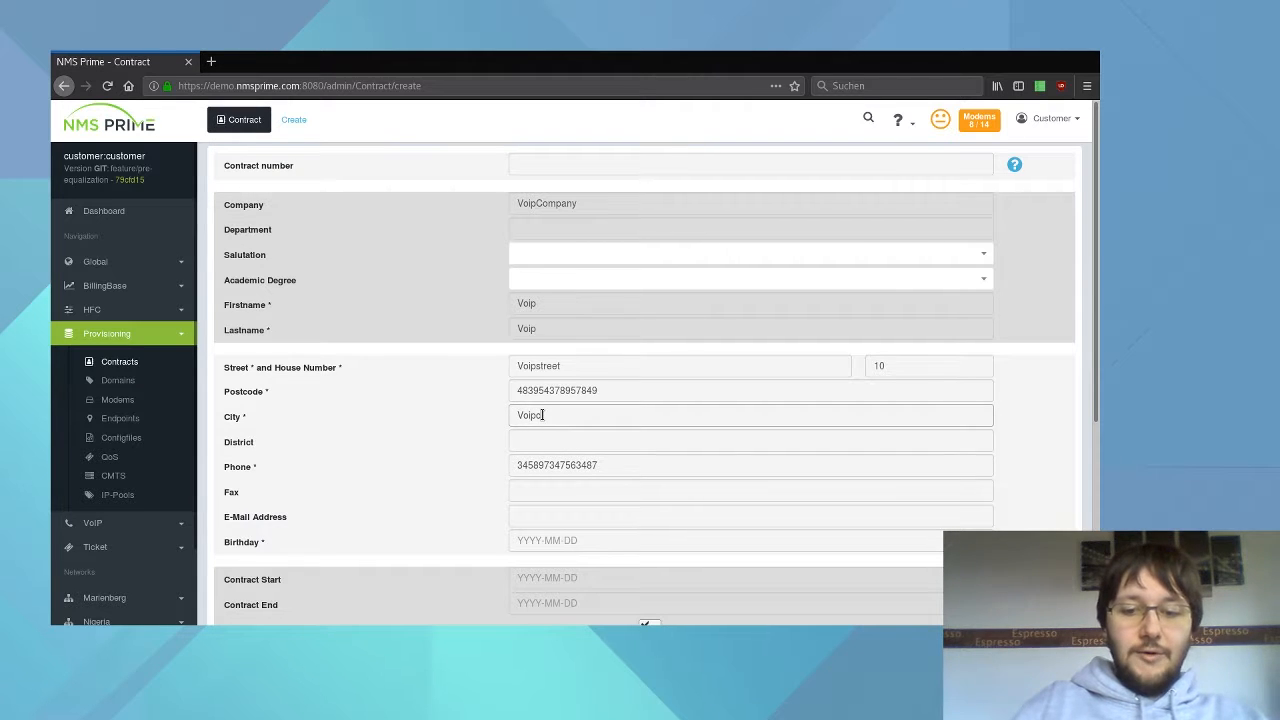
# Set the birthday to 1990-10-10 and choose cost center ERZ
pyautogui.scroll(-3, 480, 445)
pyautogui.click(551, 428)
pyautogui.write('1990-10-10')
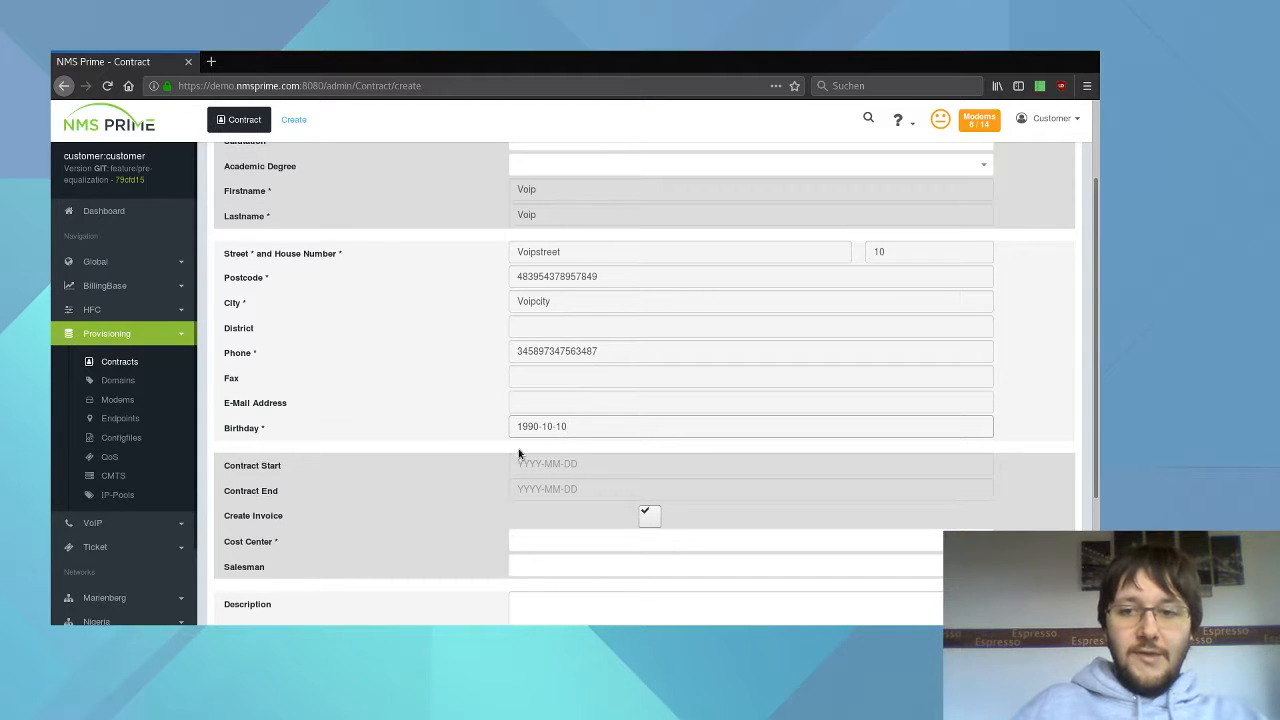
pyautogui.scroll(-3, 480, 445)
pyautogui.scroll(-2, 465, 438)
pyautogui.click(550, 352)
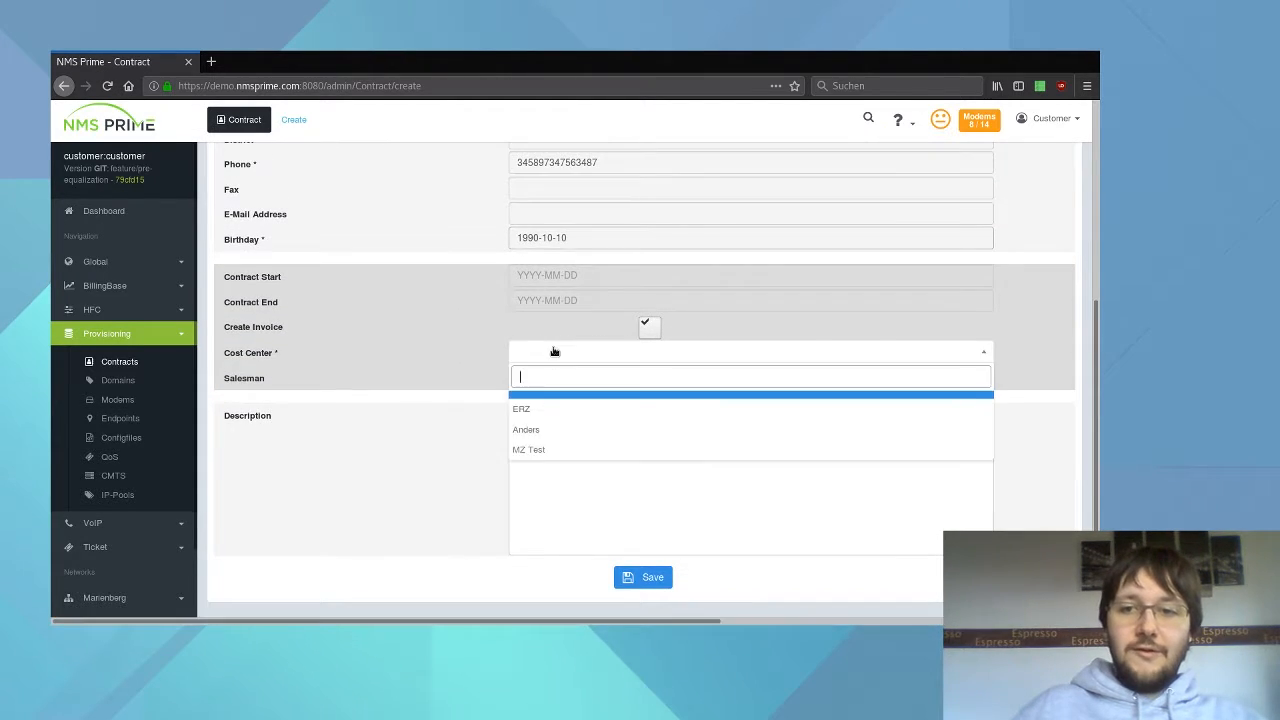
pyautogui.click(540, 418)
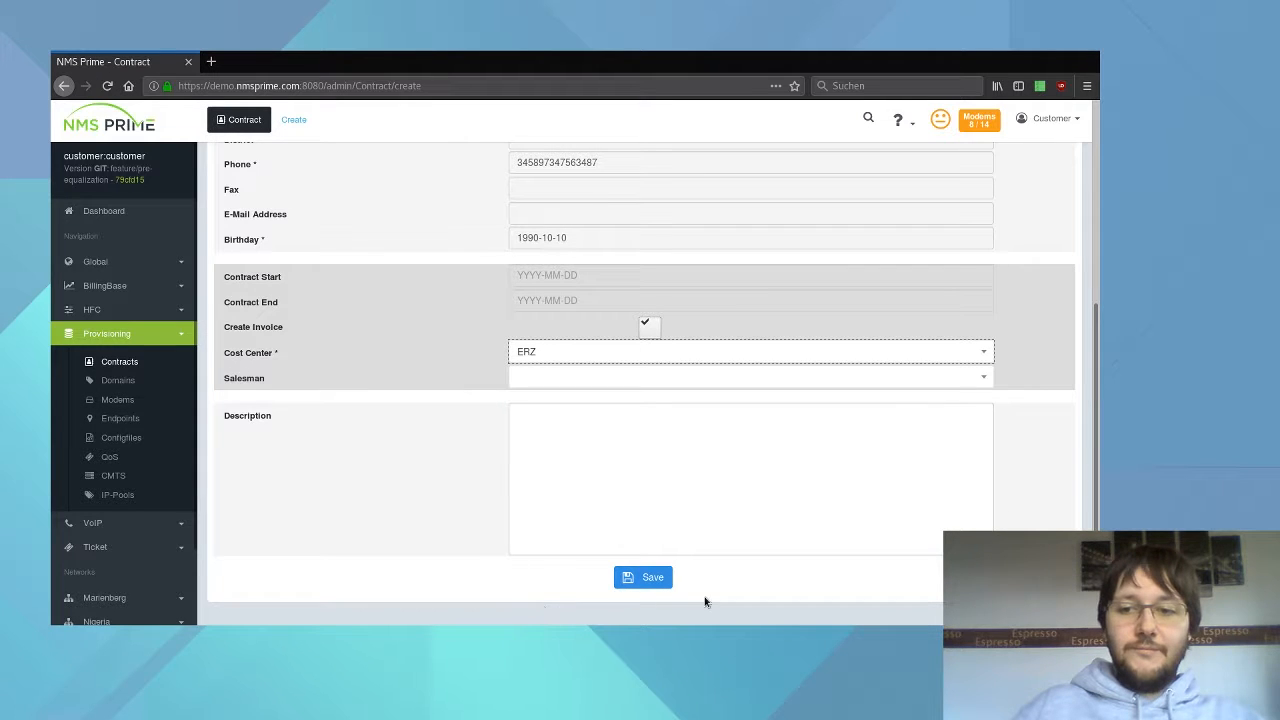
# Save the contract and start a new modem named Voipmodem under it
pyautogui.click(643, 578)
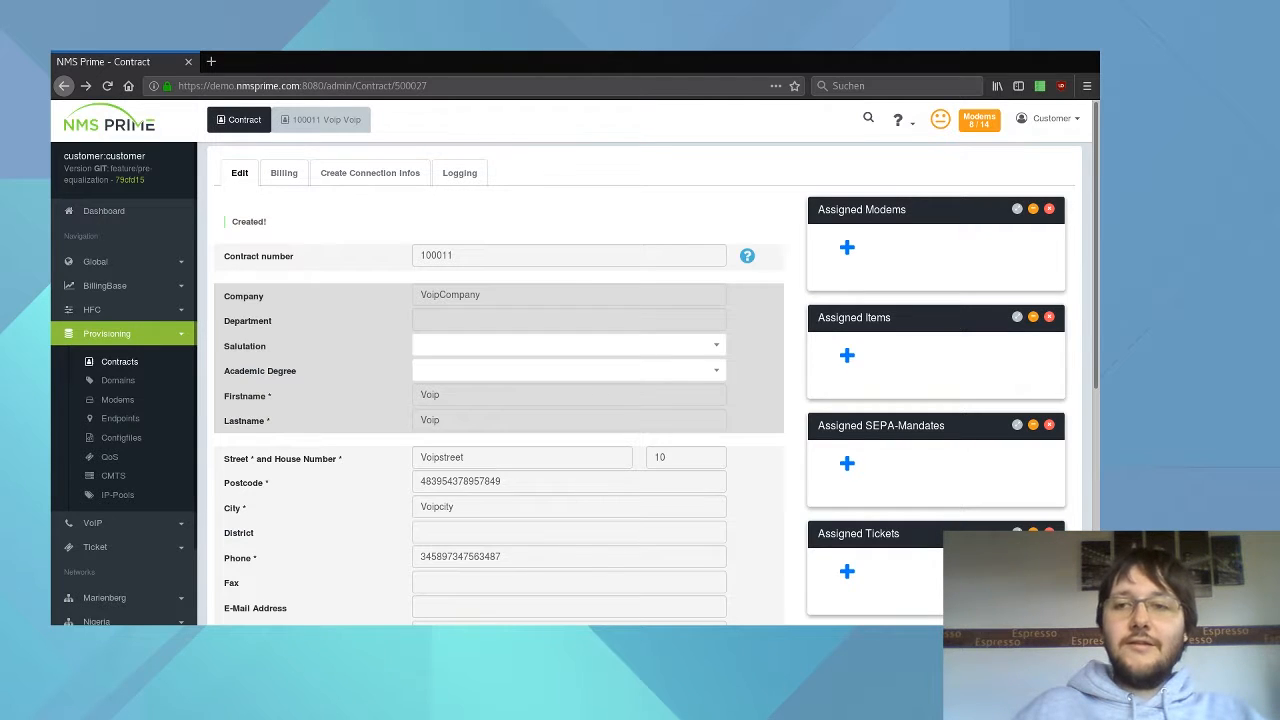
pyautogui.click(848, 249)
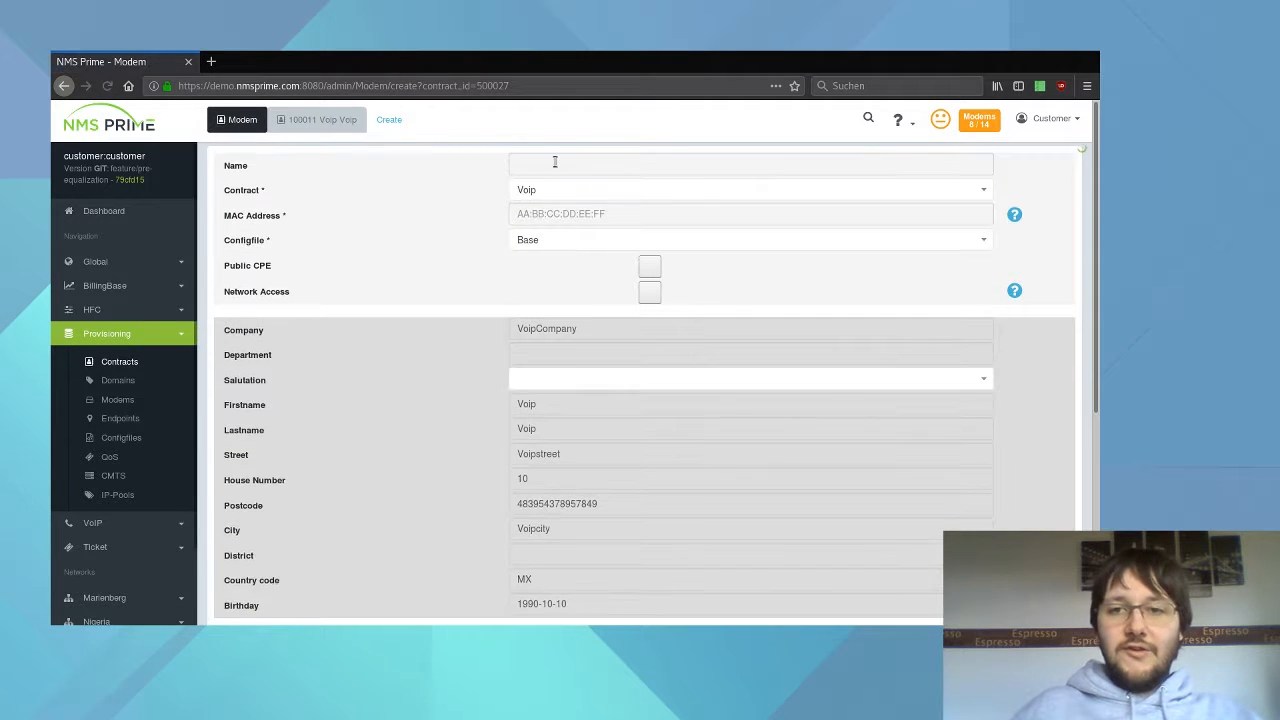
pyautogui.click(555, 163)
pyautogui.write('Voipmodem')
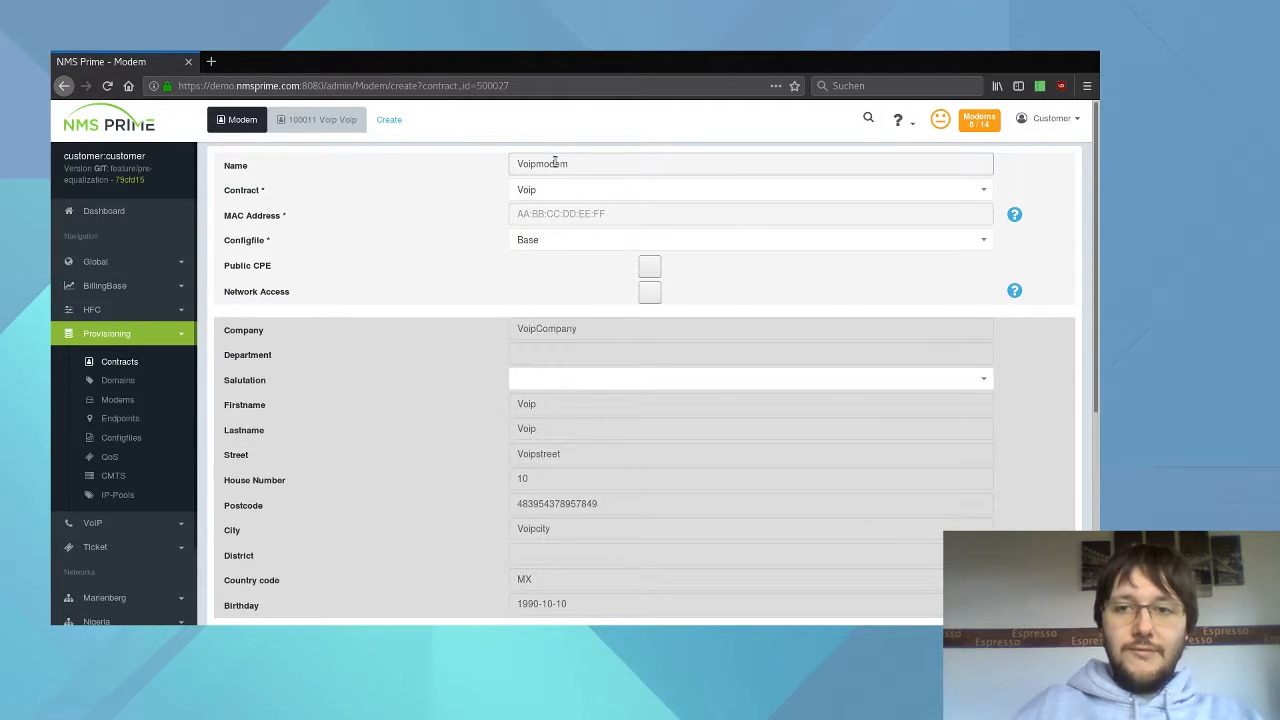
# Give the modem MAC address DD:DD:DD:DD:DD:DD and save it
pyautogui.click(563, 214)
pyautogui.write('D')
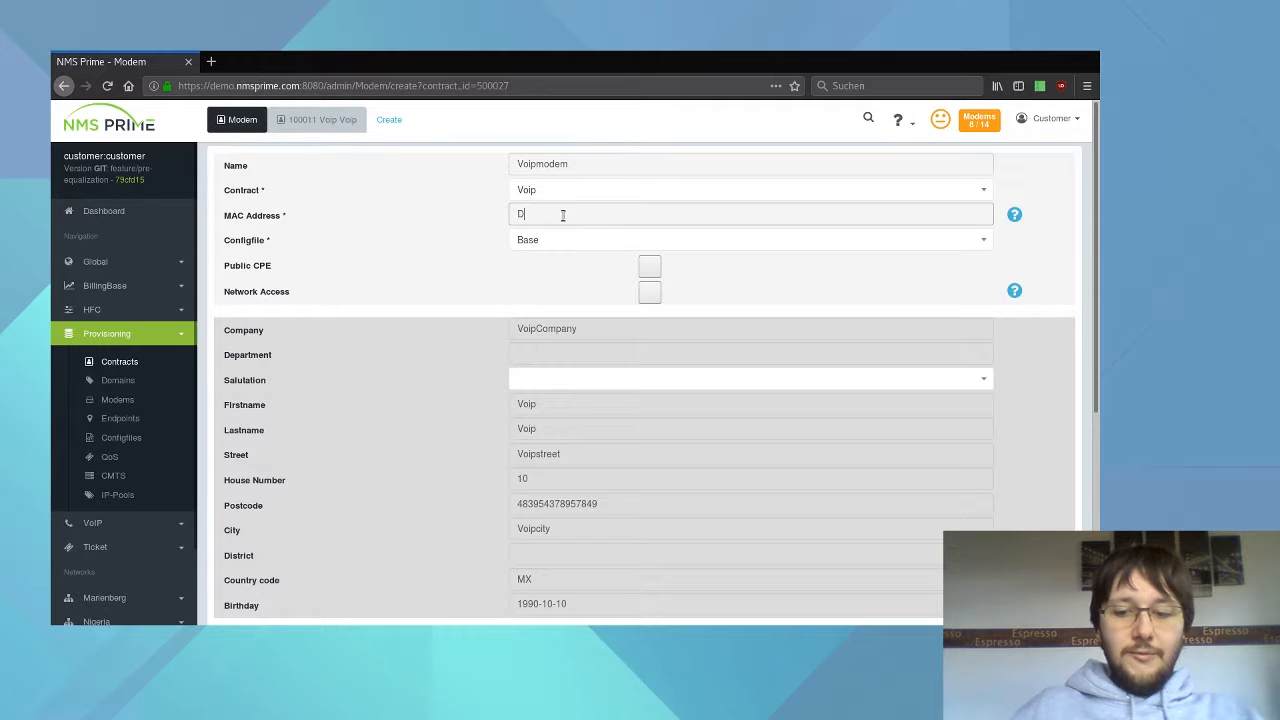
pyautogui.write('D:DD:DD:DD:DD:DD')
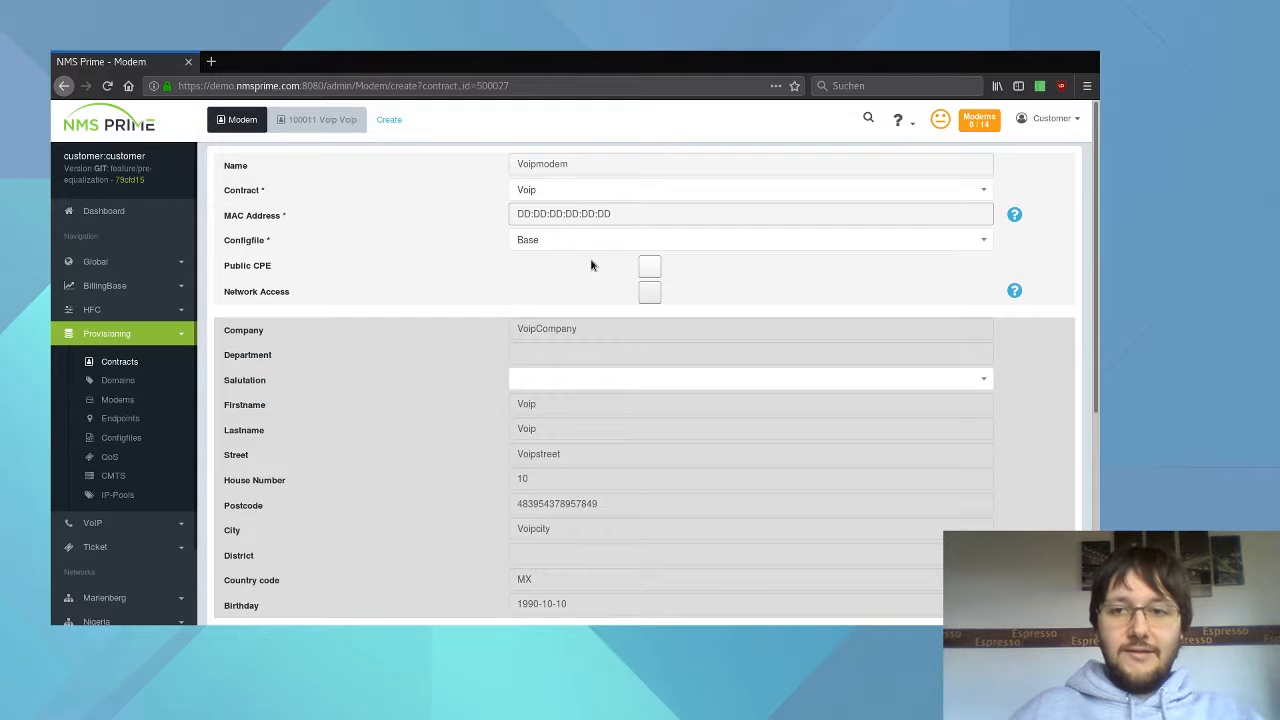
pyautogui.scroll(-3, 586, 266)
pyautogui.scroll(-3, 450, 400)
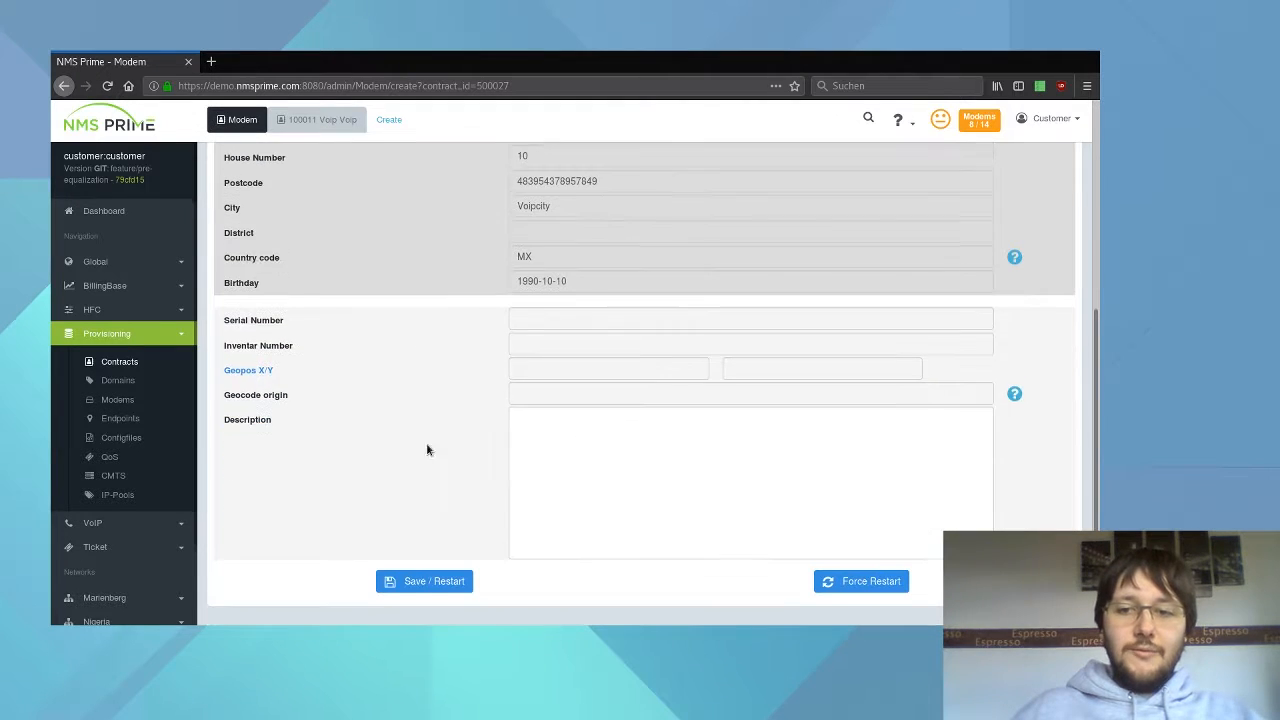
pyautogui.click(445, 577)
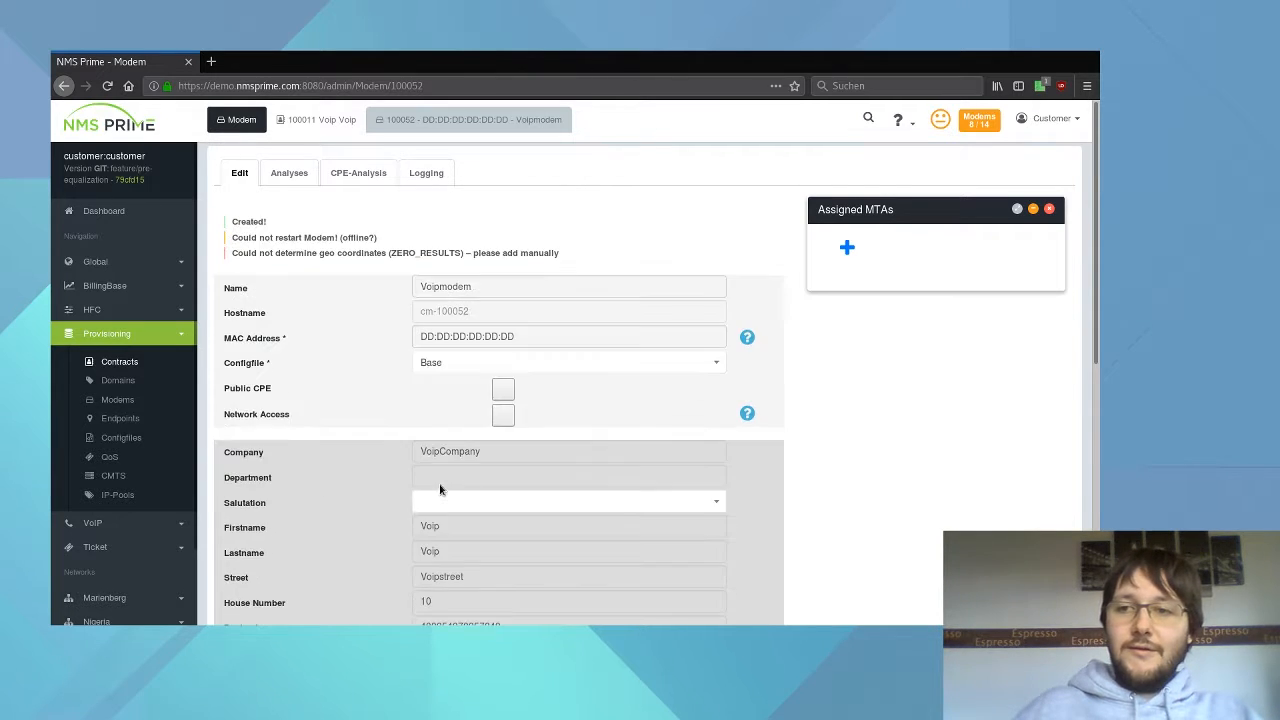
# Add an MTA to Voipmodem using the ThomsonTechnicolorMta config file and save it
pyautogui.click(843, 247)
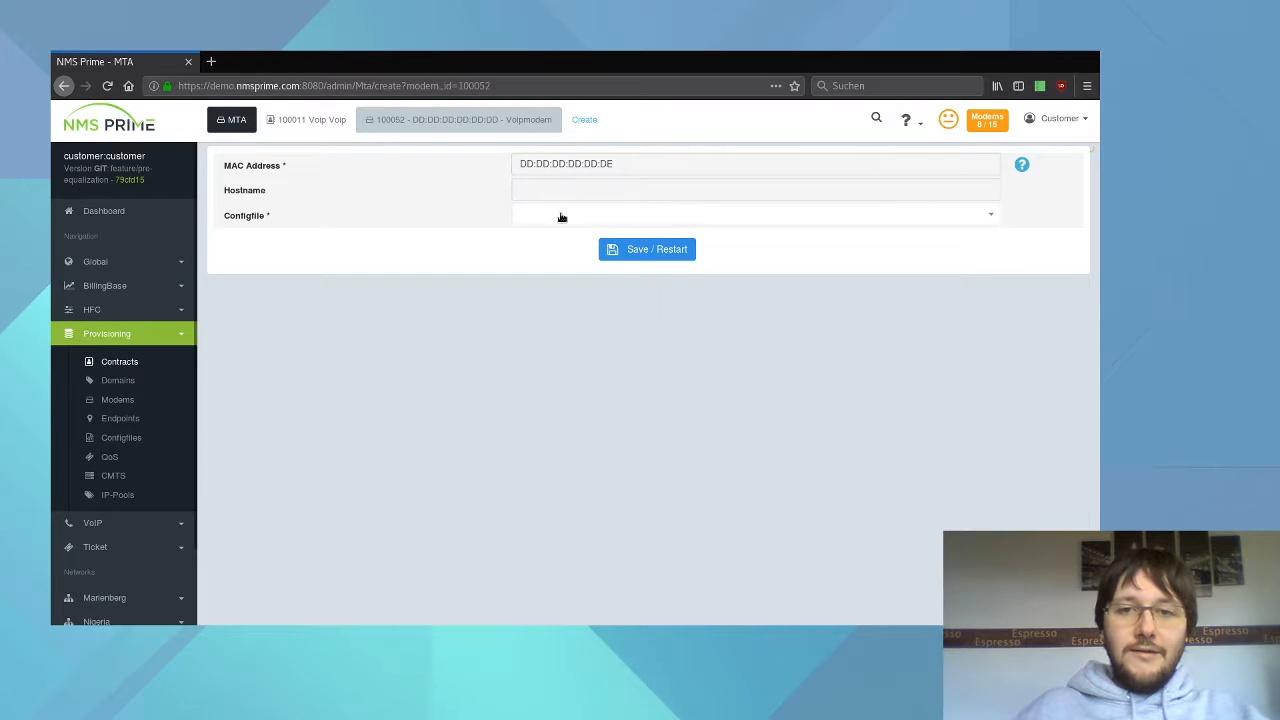
pyautogui.click(561, 217)
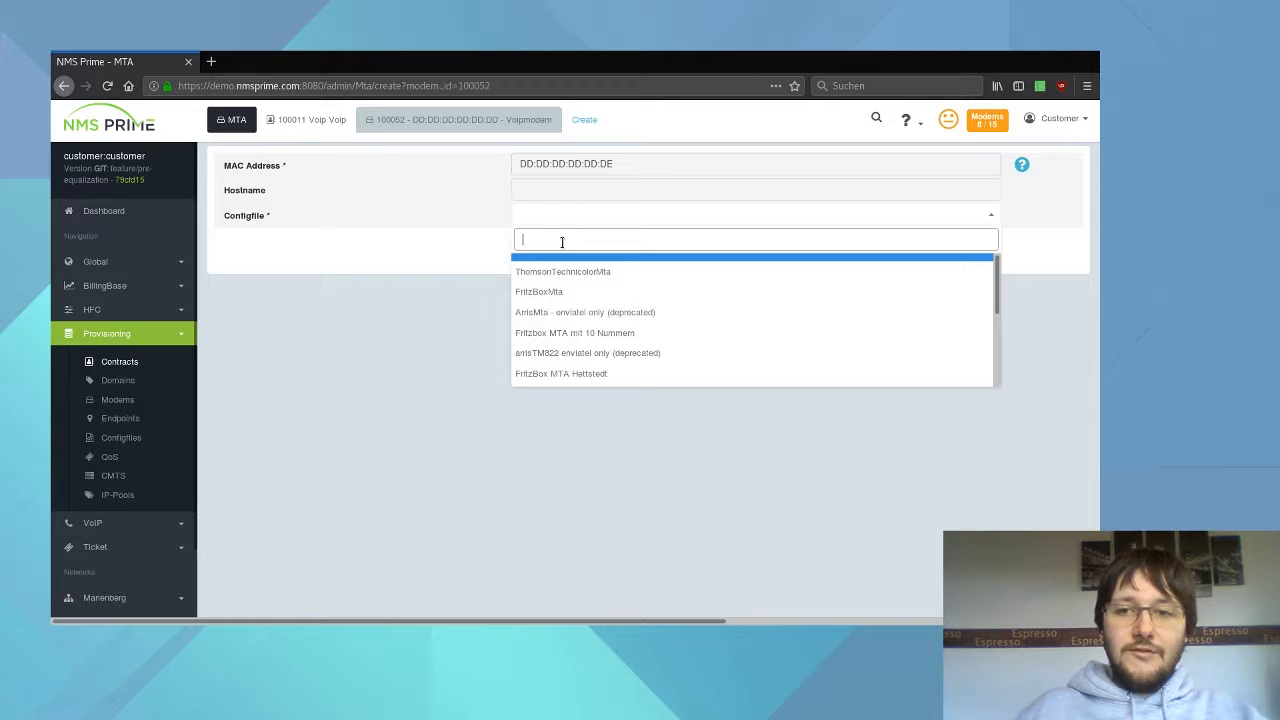
pyautogui.click(570, 276)
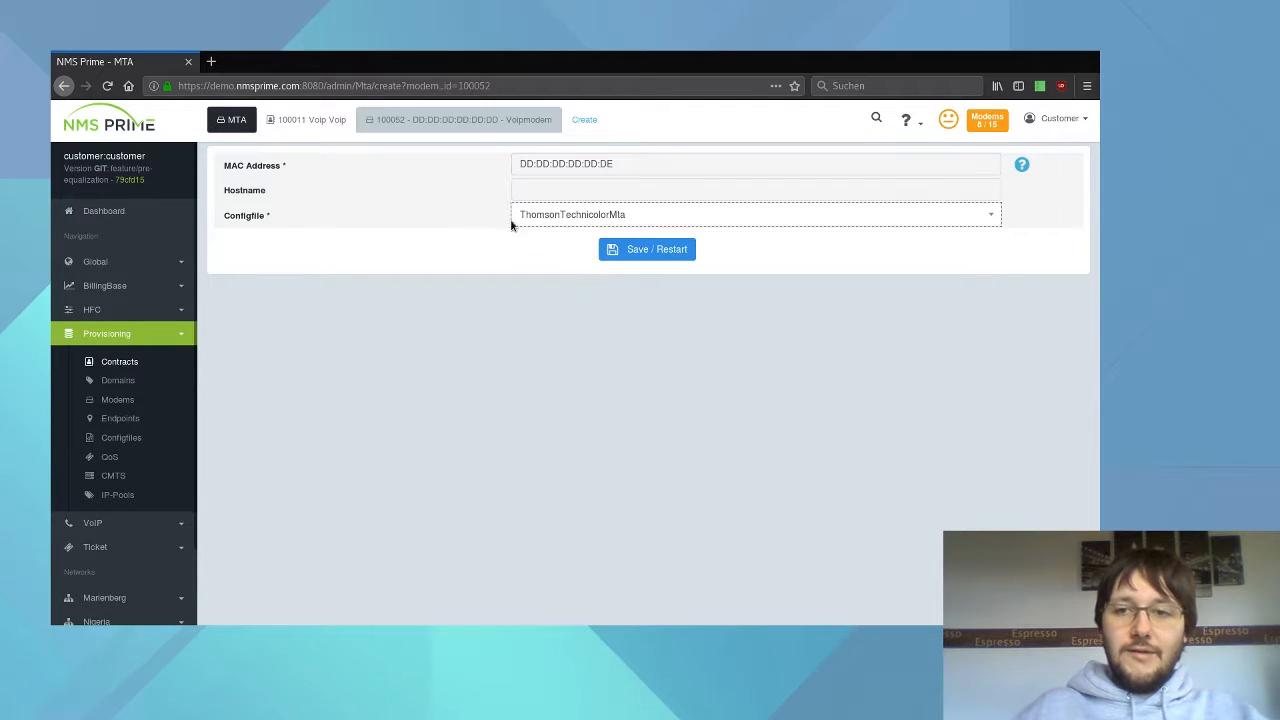
pyautogui.click(537, 185)
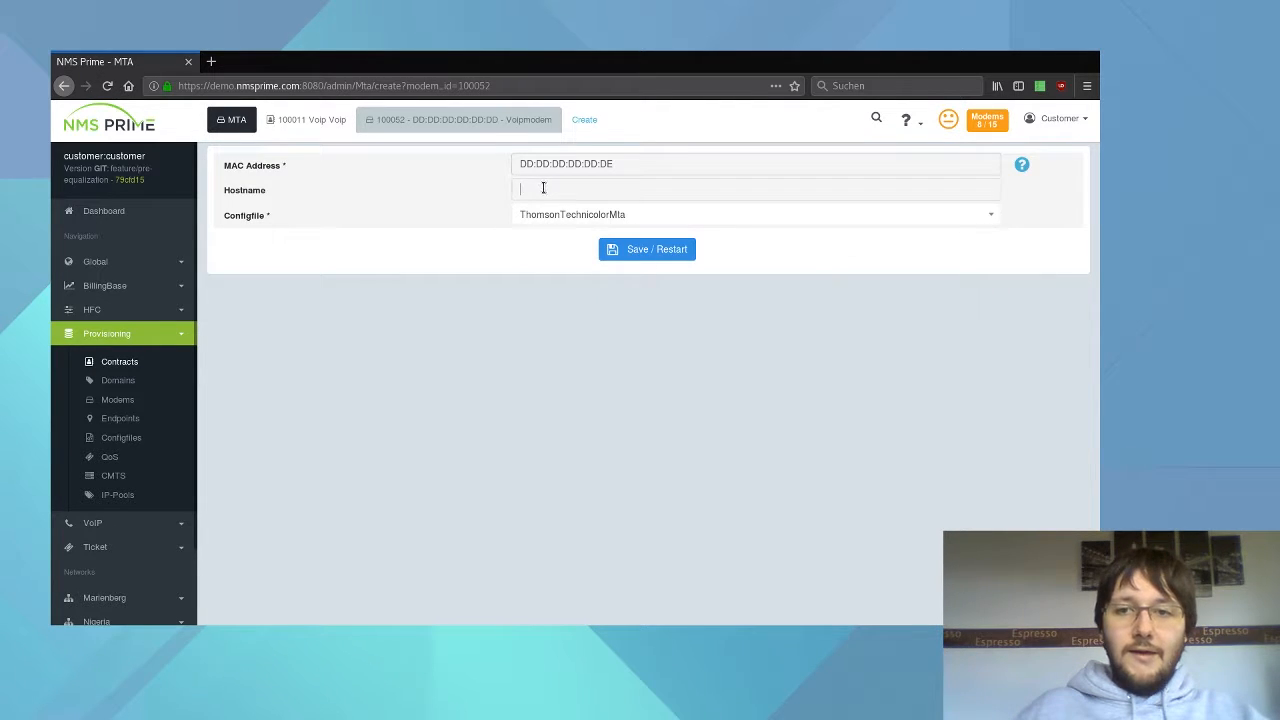
pyautogui.click(651, 250)
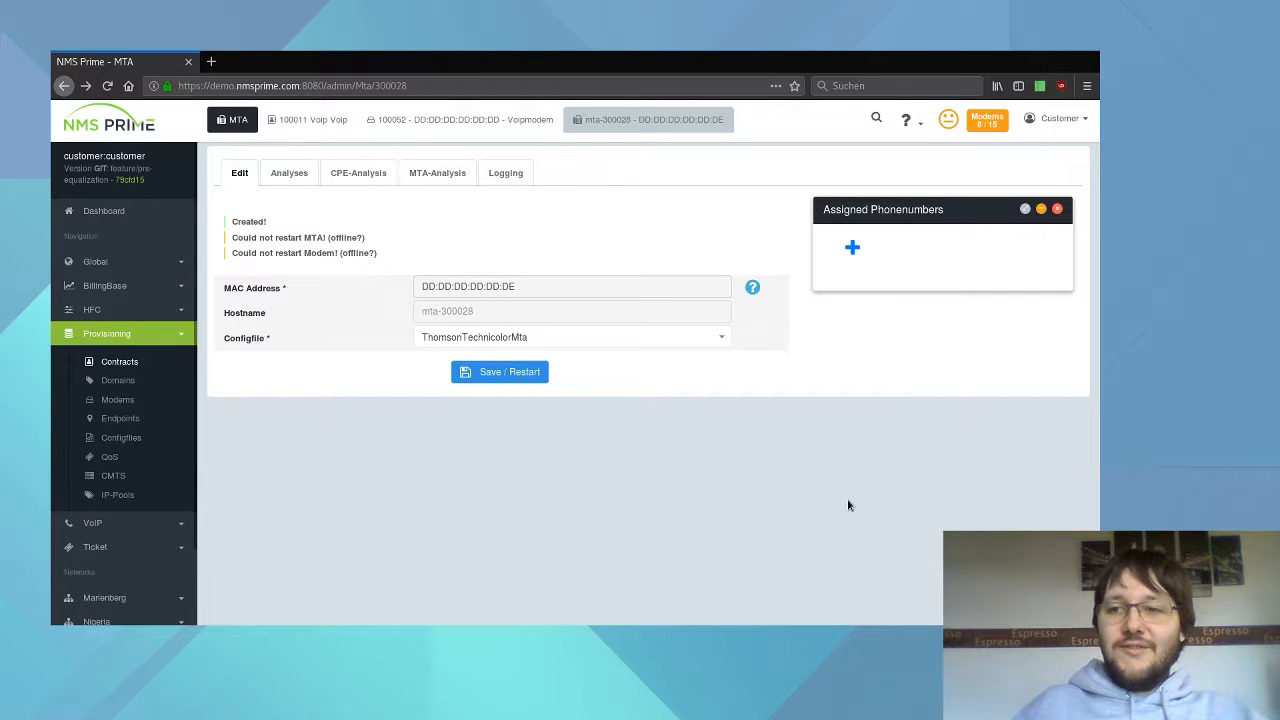
# Add a phone number with its prefix and subscriber number on port 1 to the MTA and save
pyautogui.click(852, 248)
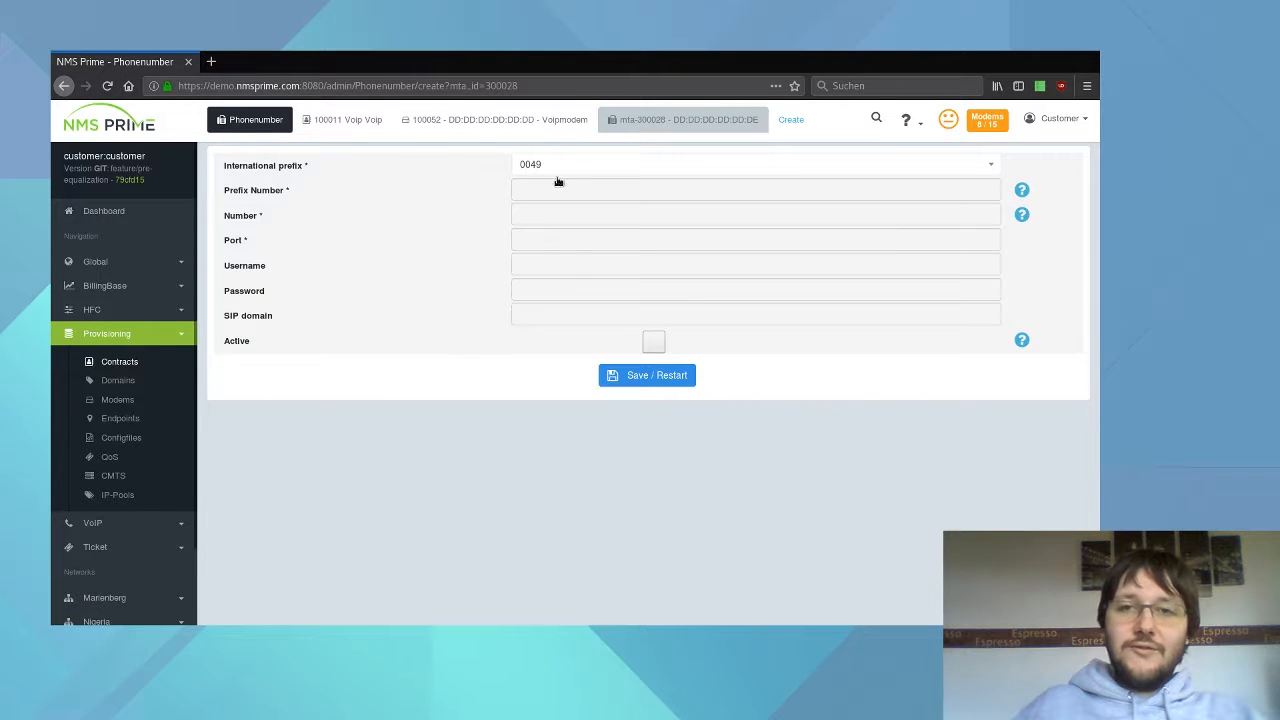
pyautogui.click(553, 186)
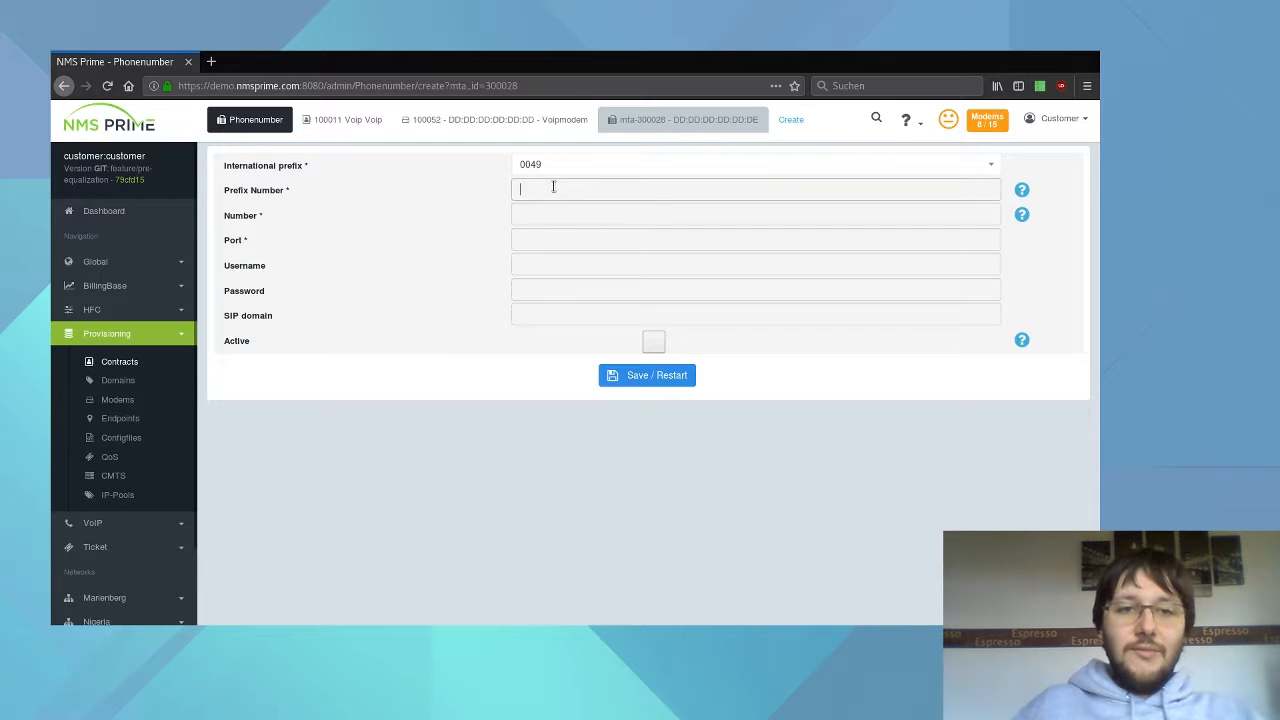
pyautogui.write('45435')
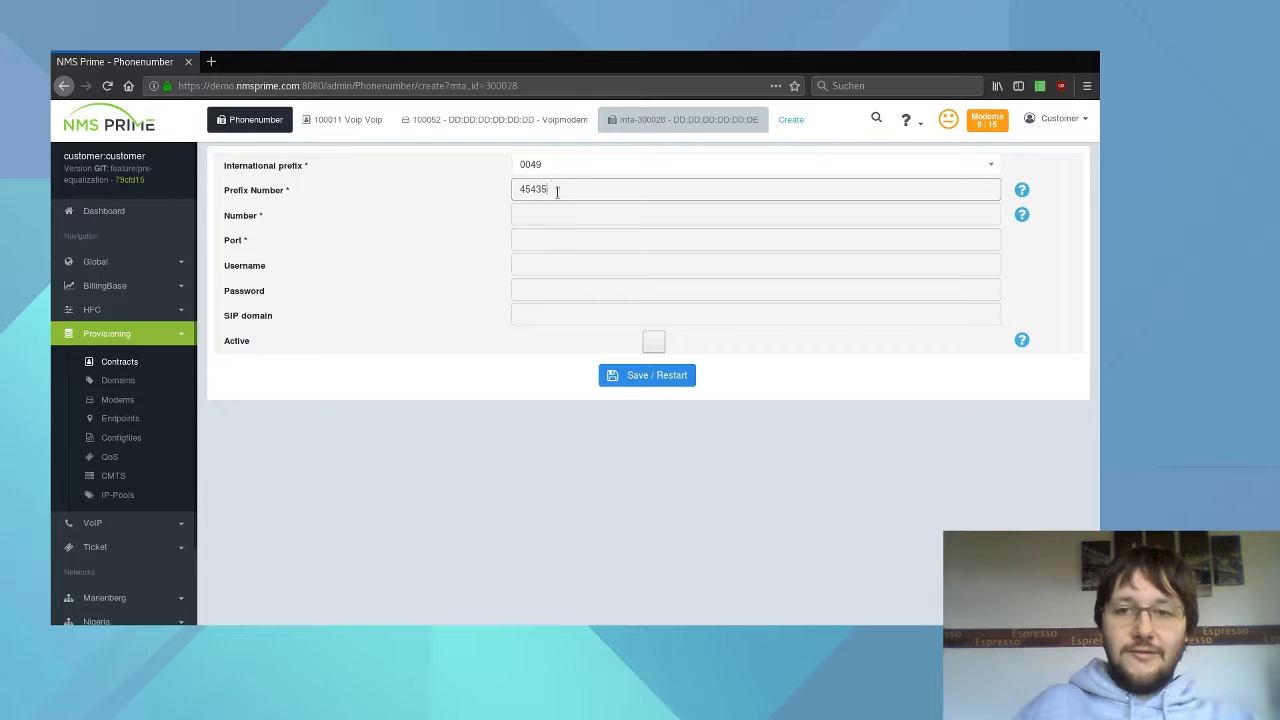
pyautogui.click(547, 218)
pyautogui.write('34633')
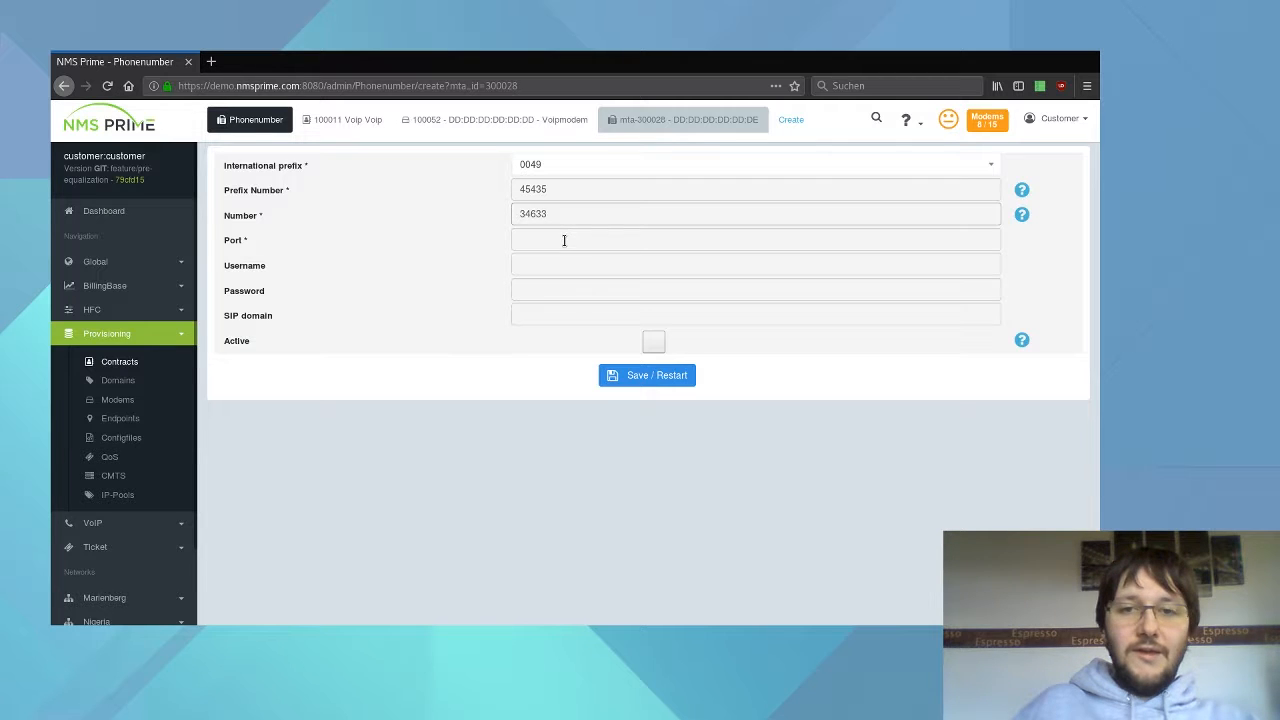
pyautogui.click(564, 240)
pyautogui.write('1')
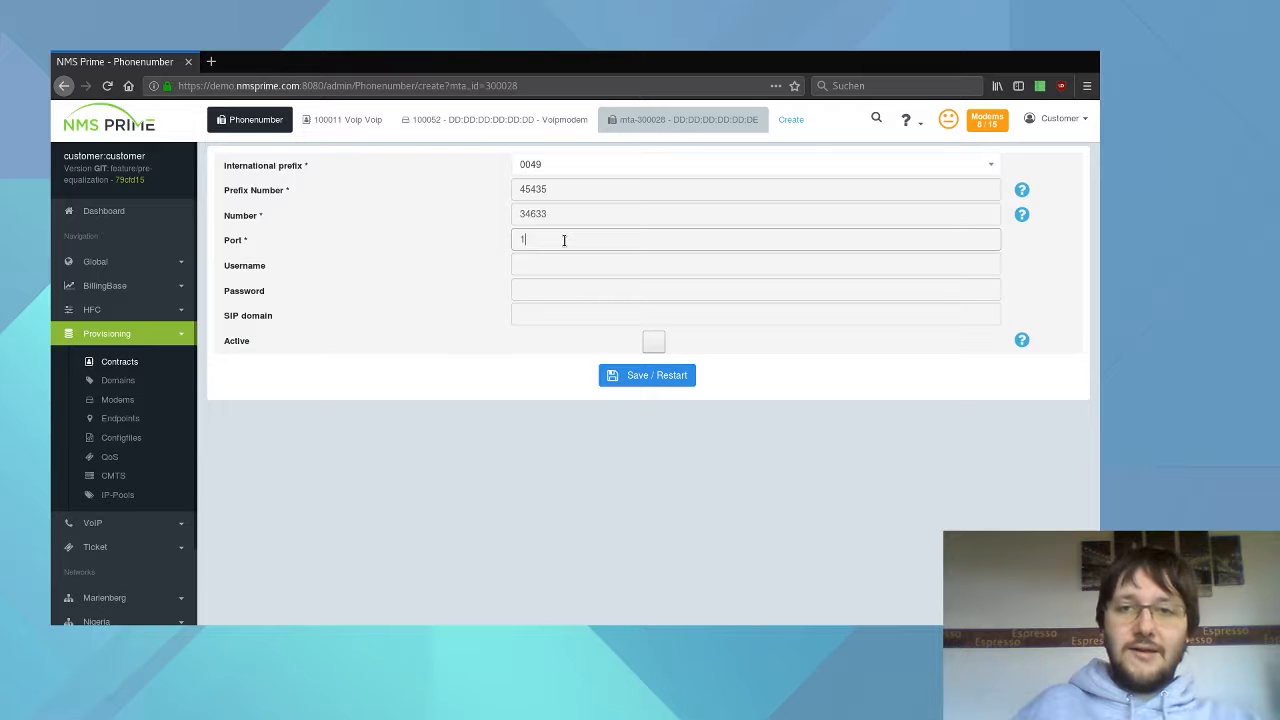
pyautogui.click(546, 262)
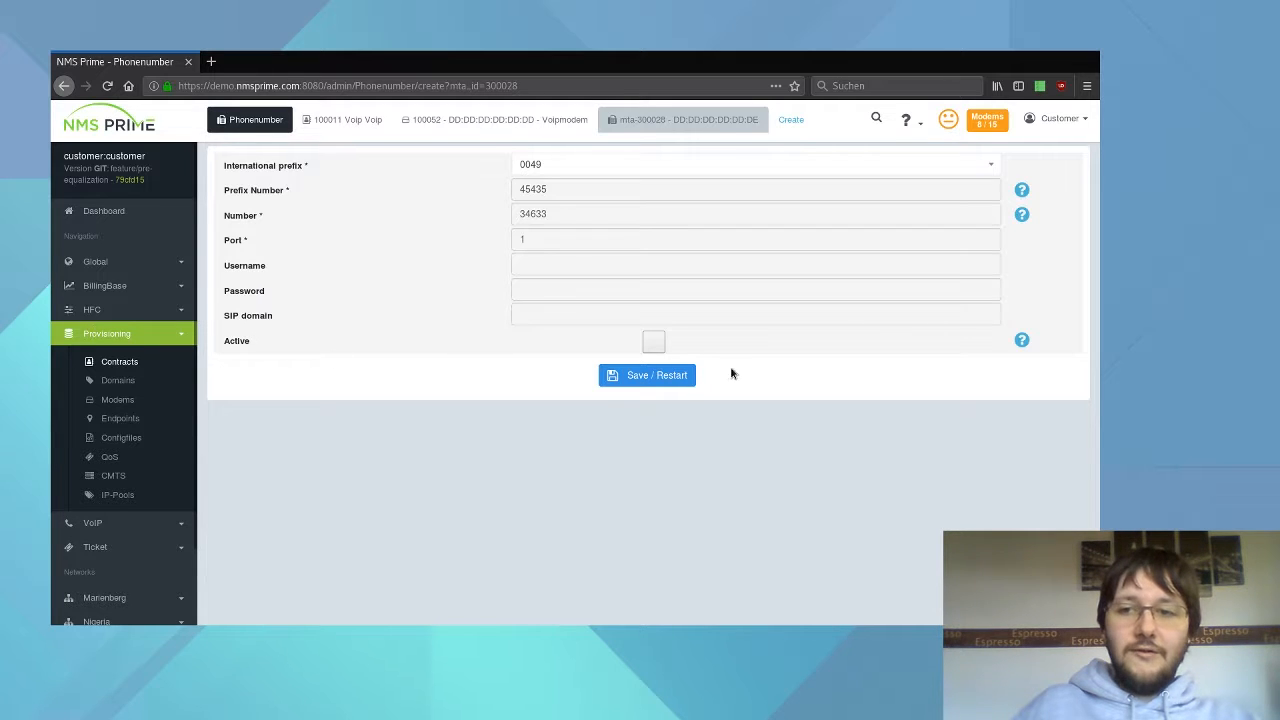
pyautogui.click(652, 377)
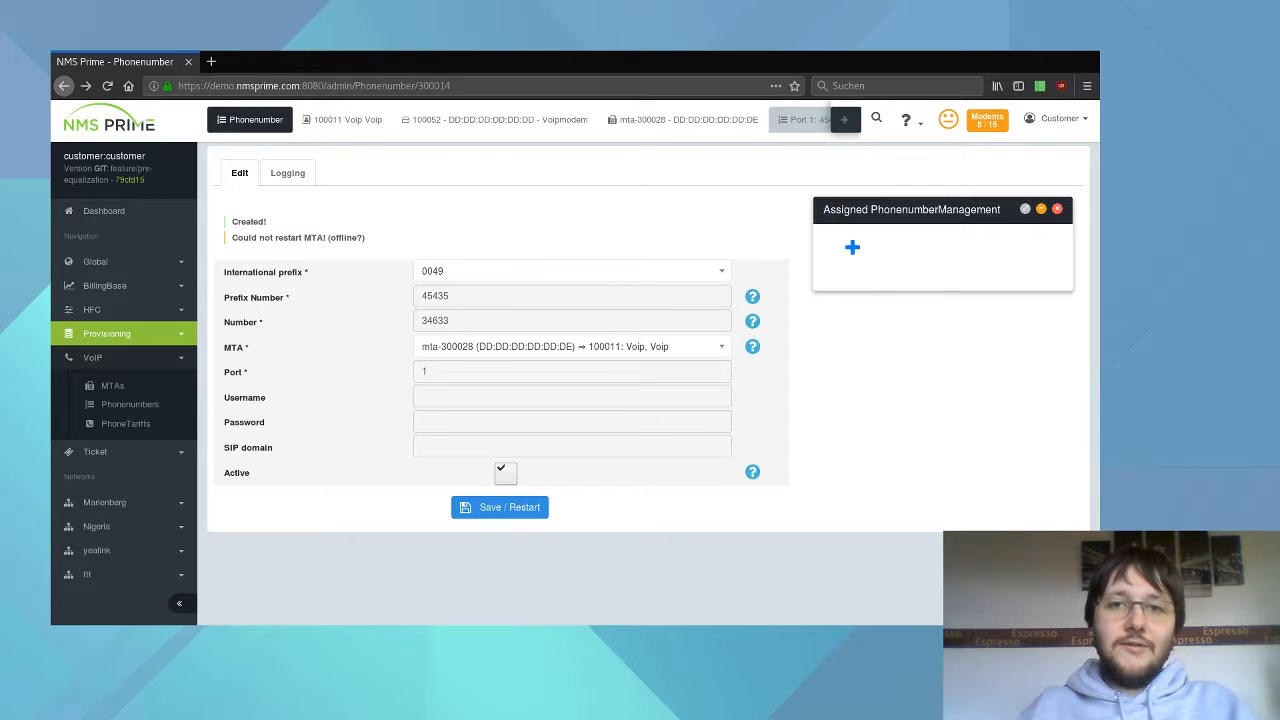
# Start a new phone tariff with external identifier and name VoipSale
pyautogui.click(117, 431)
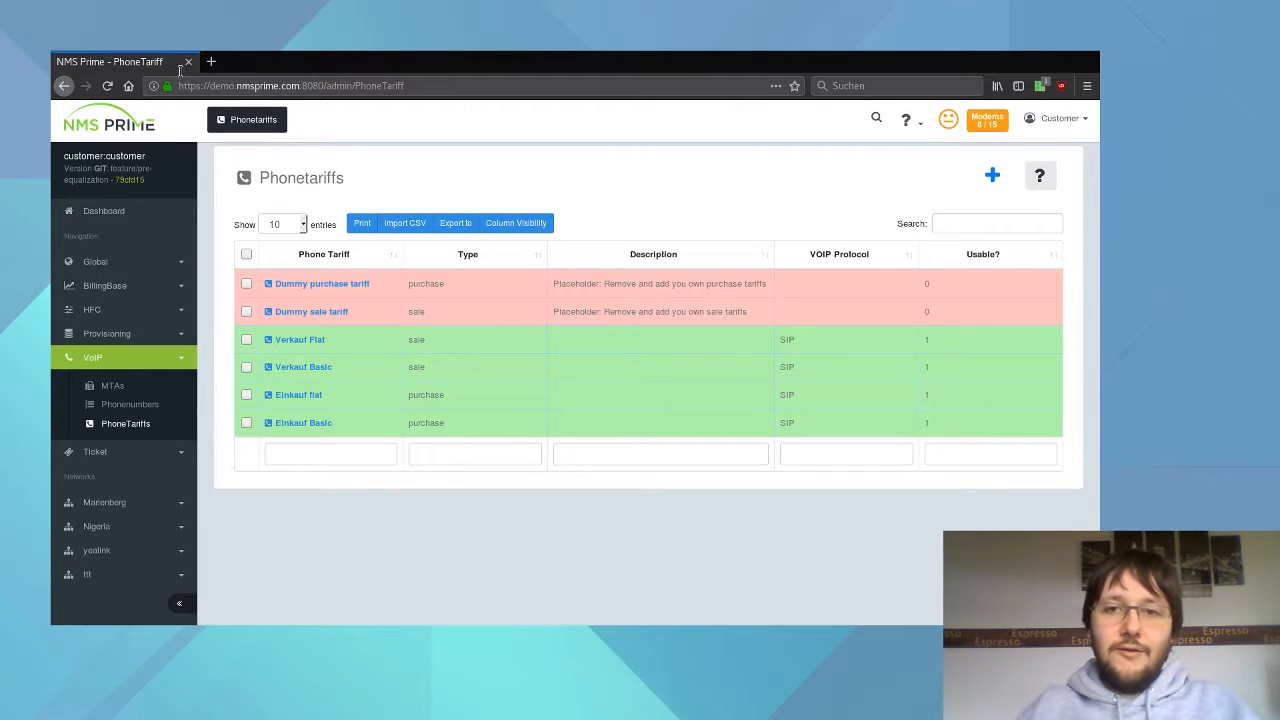
pyautogui.click(992, 175)
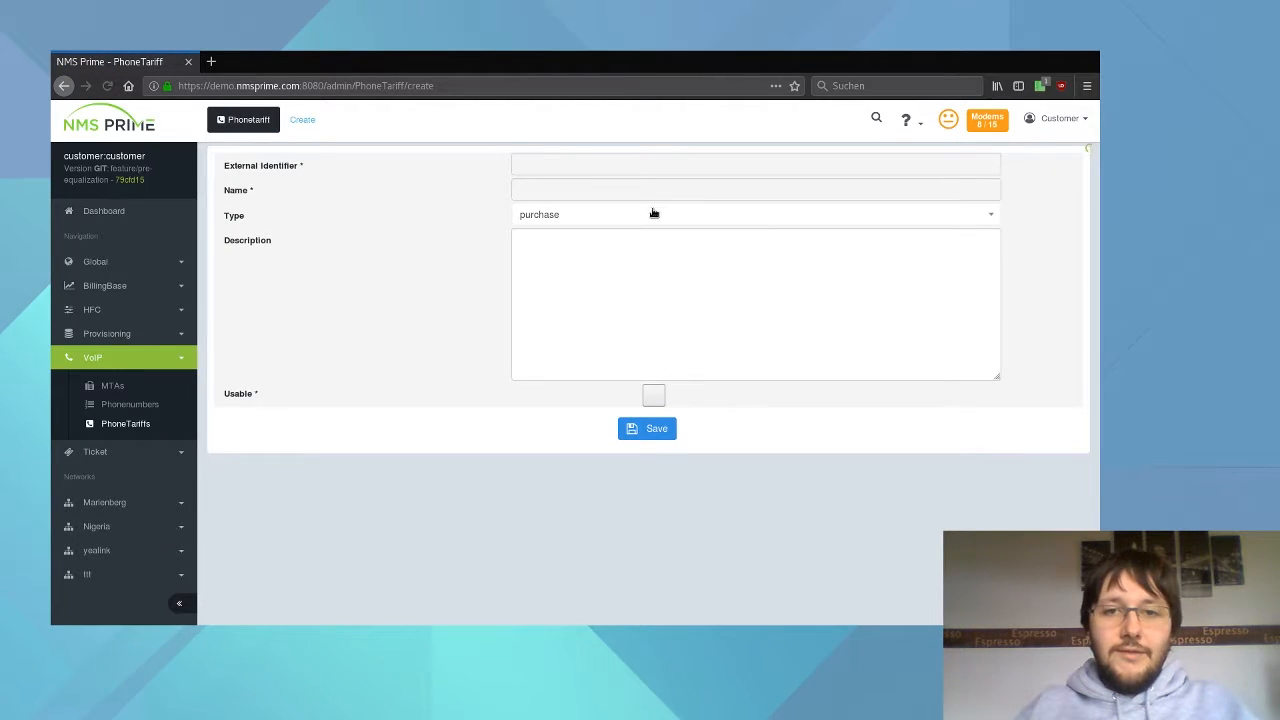
pyautogui.click(561, 164)
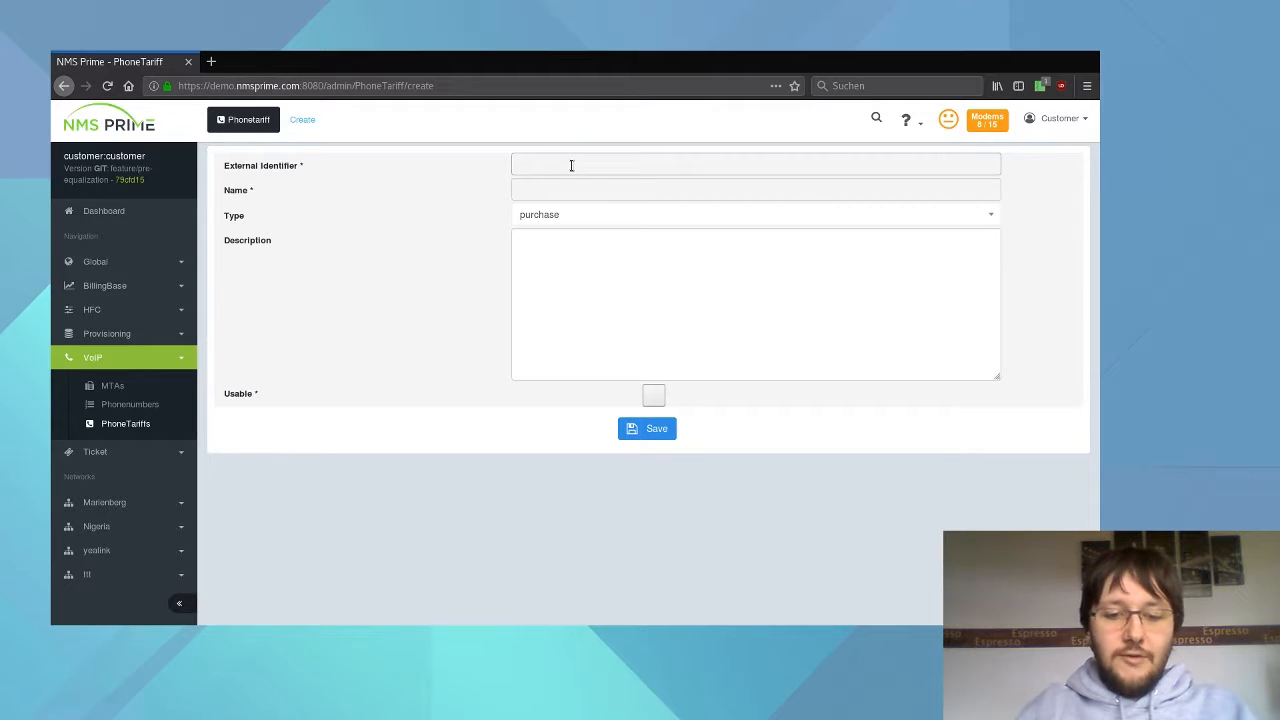
pyautogui.write('Voip')
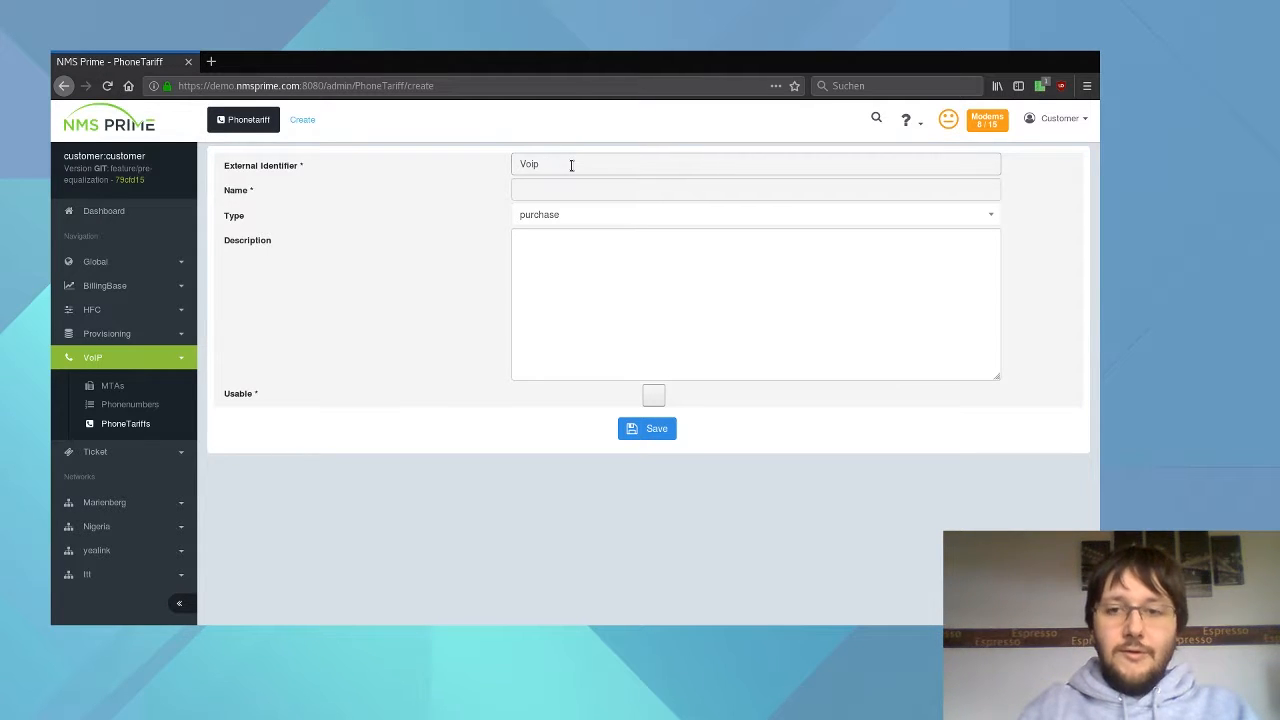
pyautogui.write('Sale')
pyautogui.hotkey('ctrl', 'a')
pyautogui.hotkey('ctrl', 'c')
pyautogui.click(553, 187)
pyautogui.hotkey('ctrl', 'v')
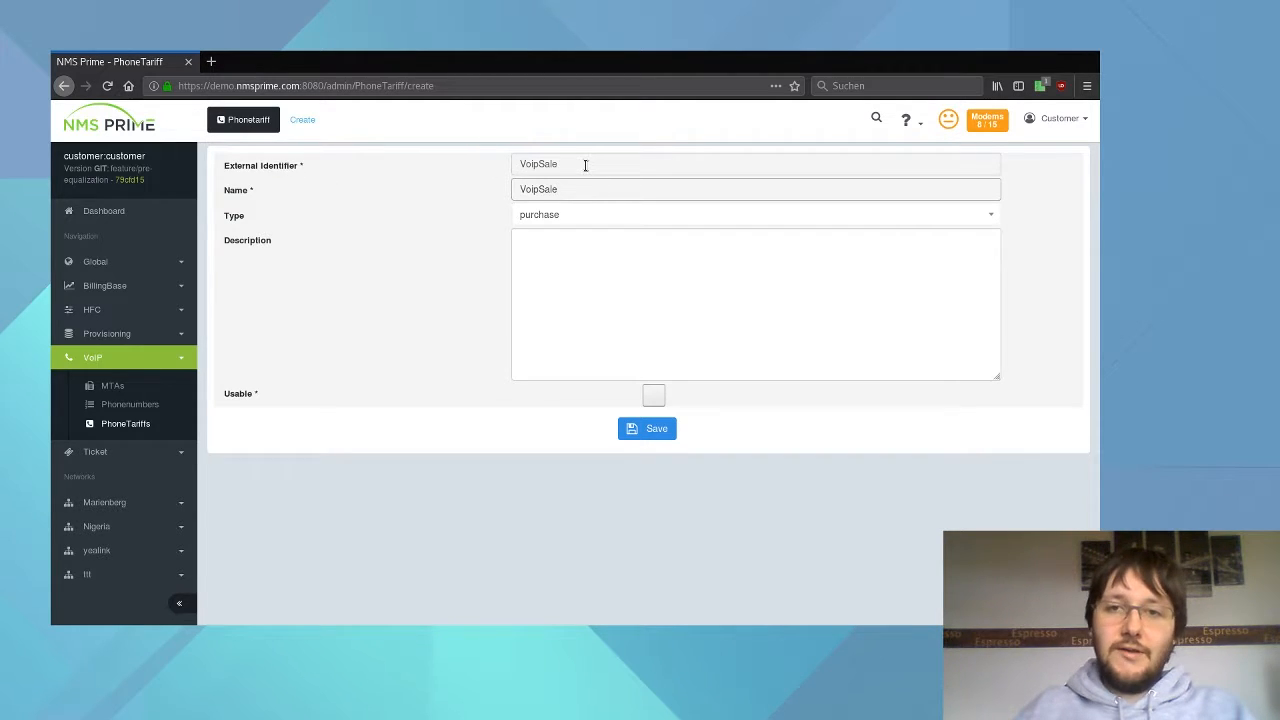
# Make VoipSale a usable sale tariff described 'This is what we sell our client.' and save it
pyautogui.click(570, 220)
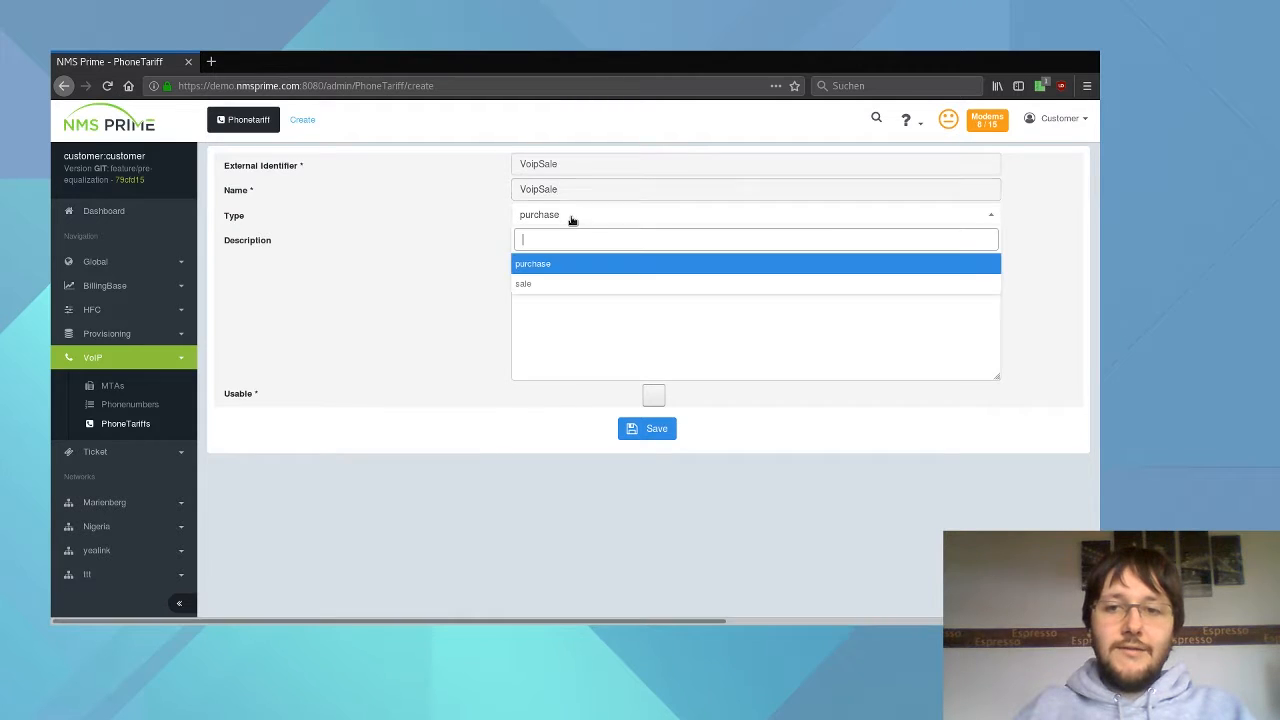
pyautogui.click(542, 286)
pyautogui.write('THis')
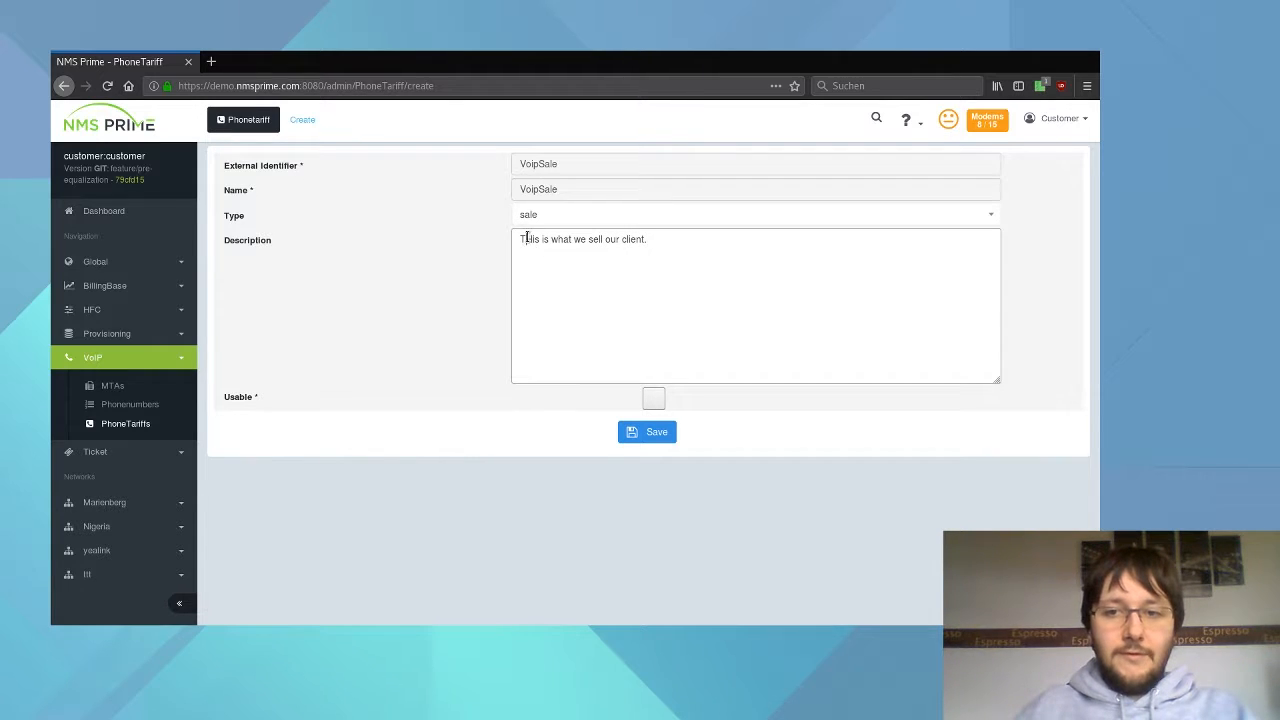
pyautogui.write('h')
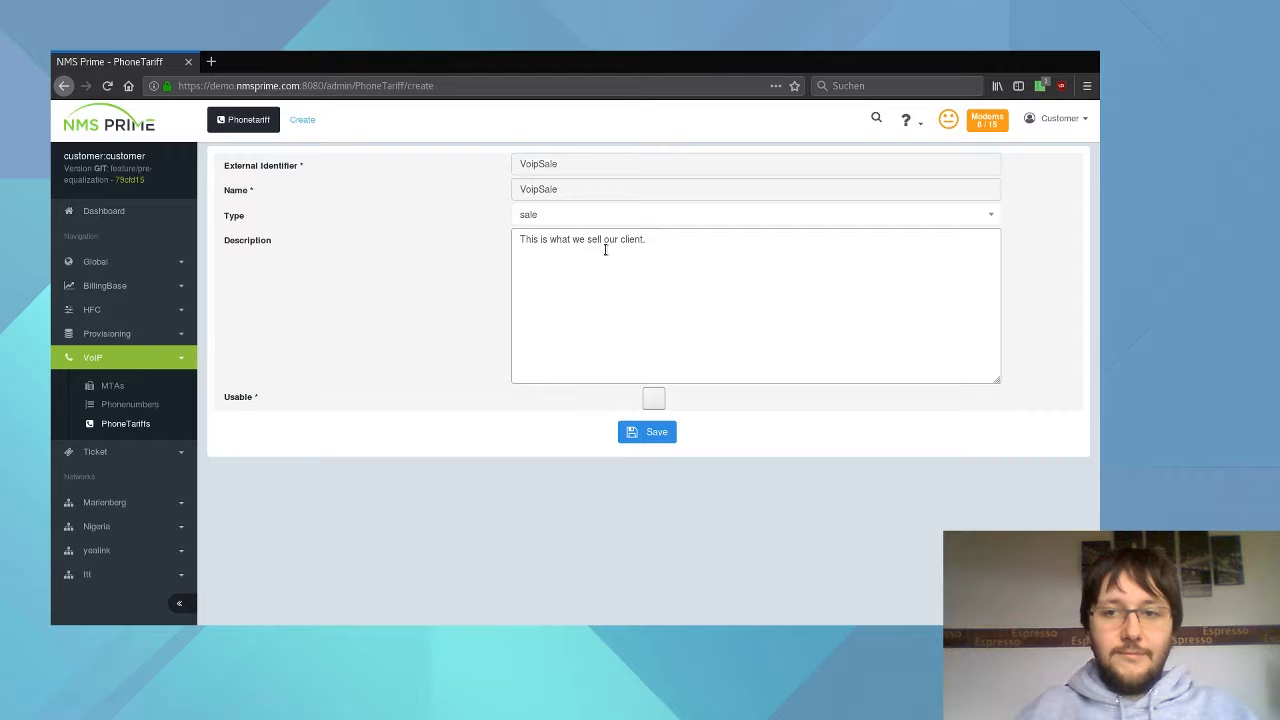
pyautogui.click(652, 398)
pyautogui.click(647, 434)
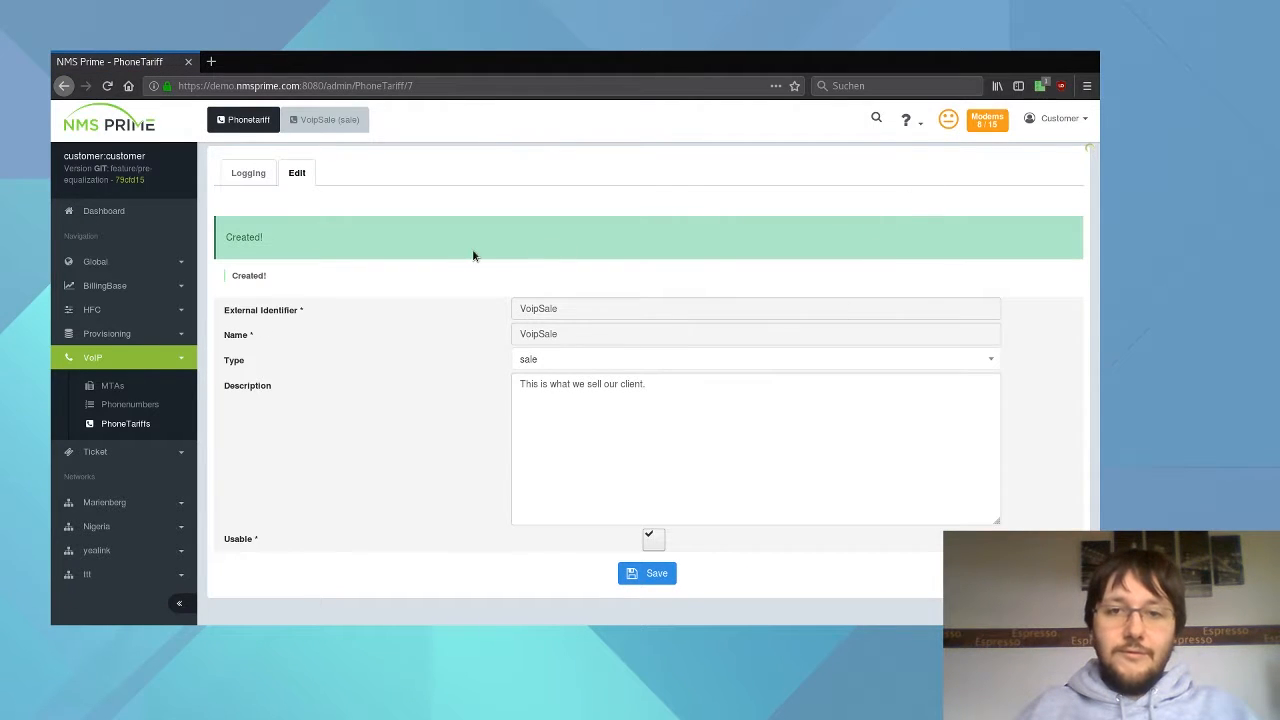
pyautogui.click(106, 424)
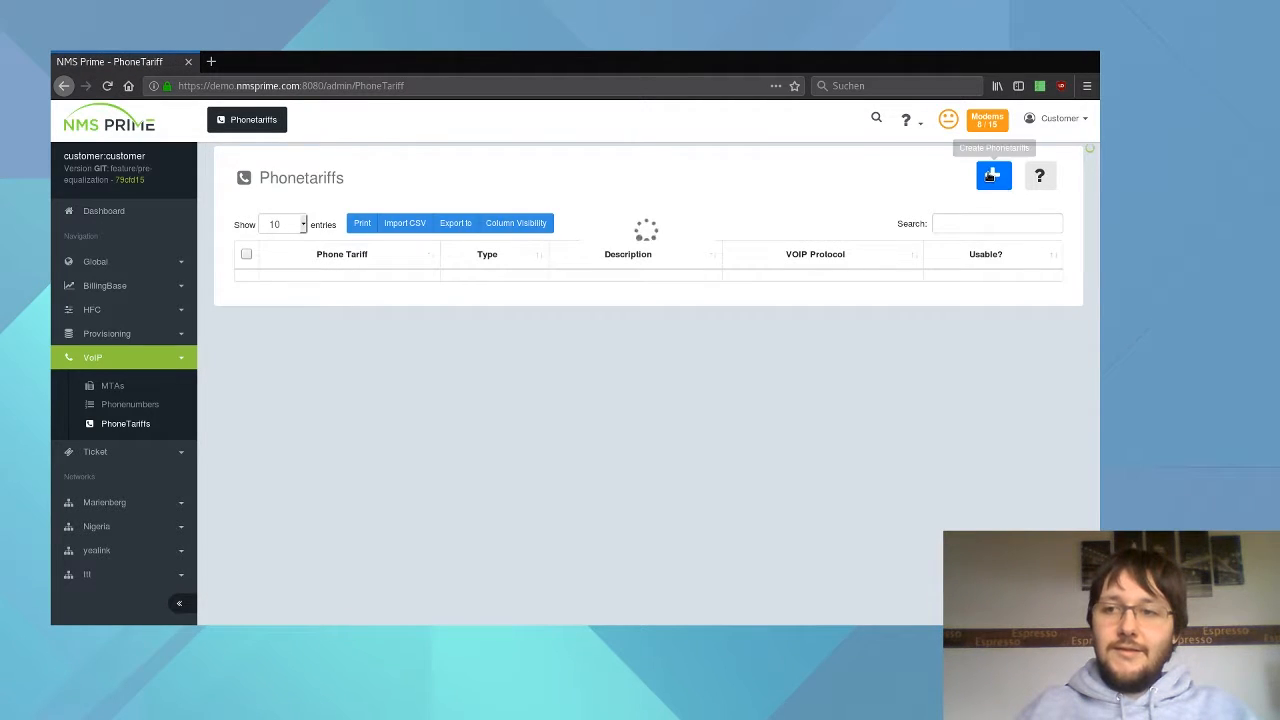
# Create usable purchase tariff VoipPurchase described 'This is what we pay to our phonecarrier.'
pyautogui.click(991, 176)
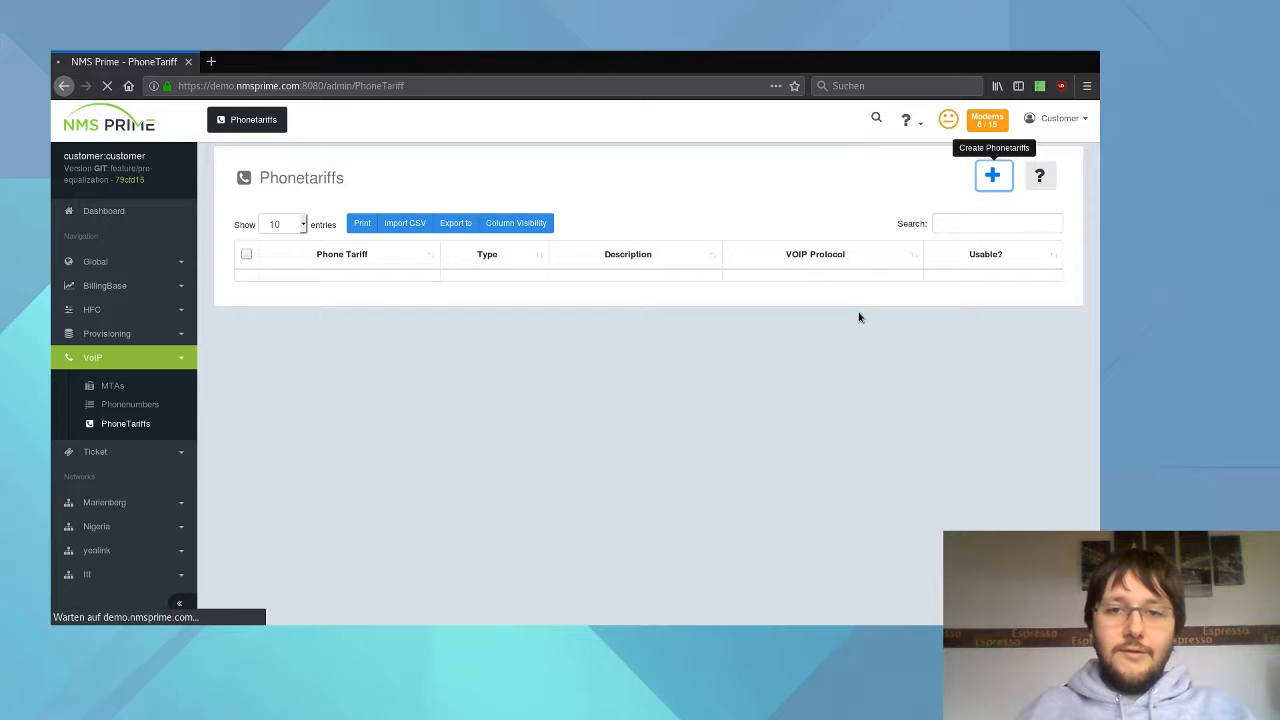
pyautogui.click(556, 162)
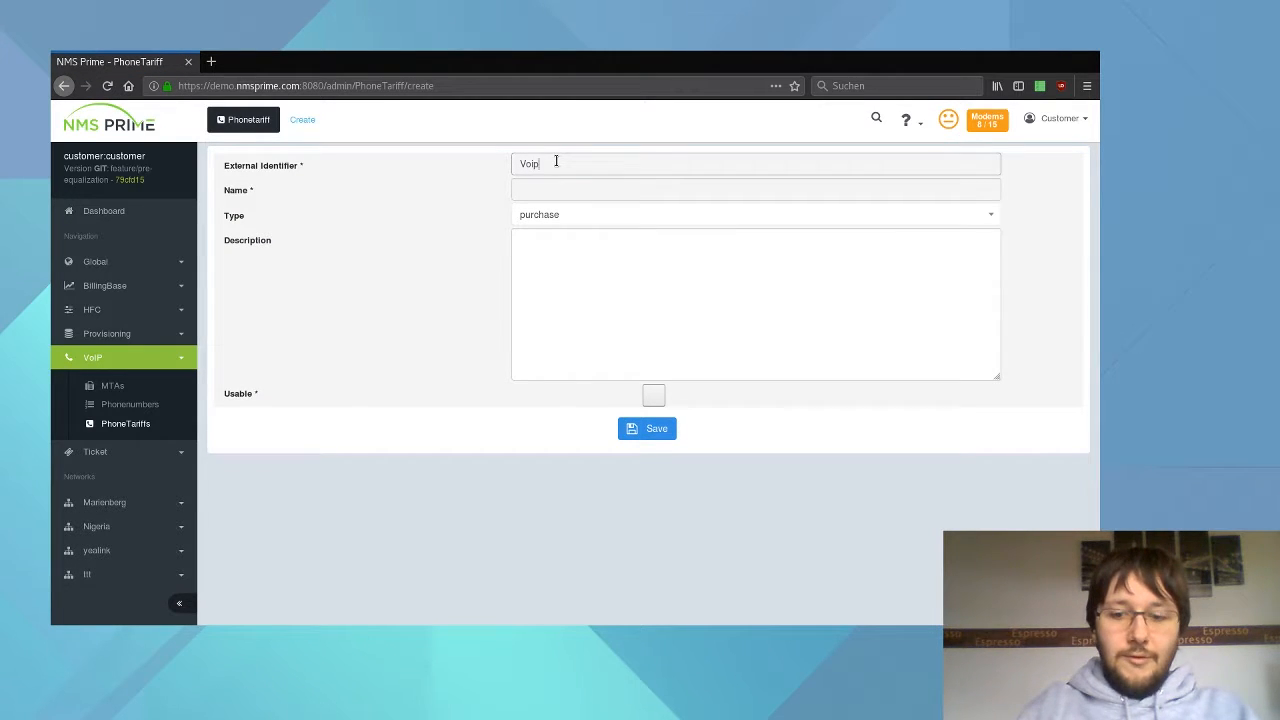
pyautogui.write('VoipPurchase')
pyautogui.press('Tab')
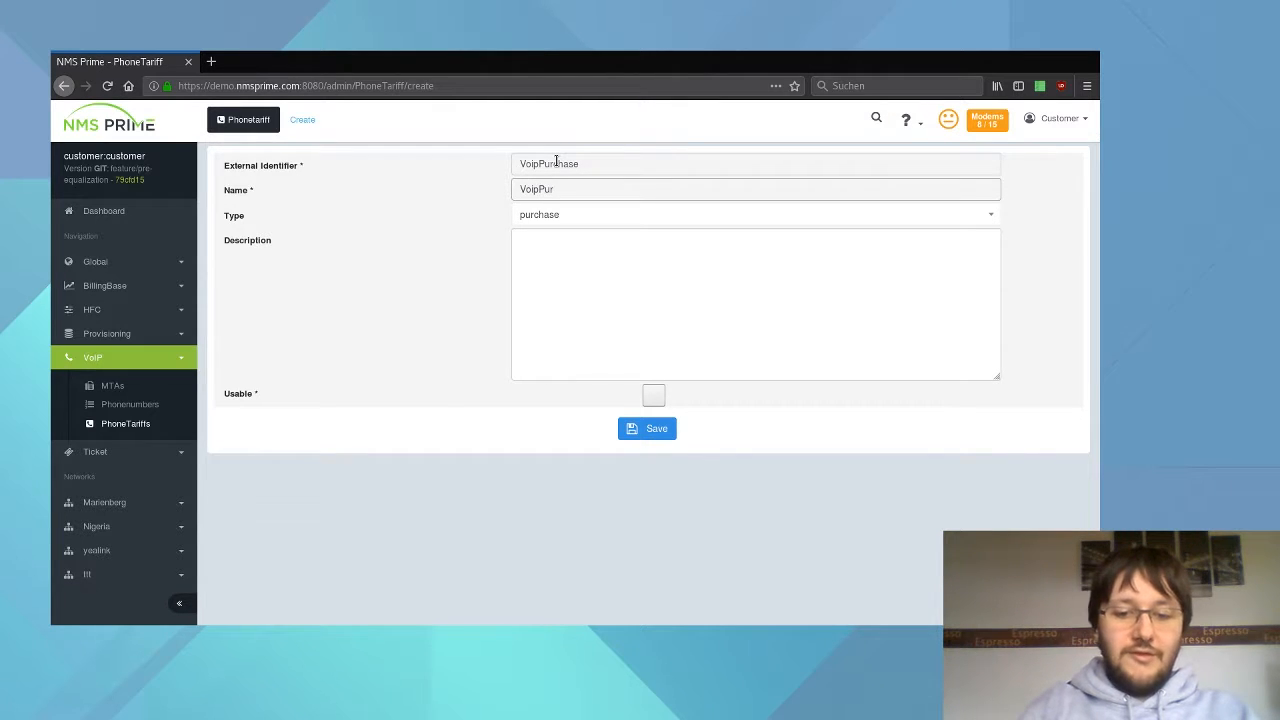
pyautogui.click(544, 256)
pyautogui.write('This is what we pay')
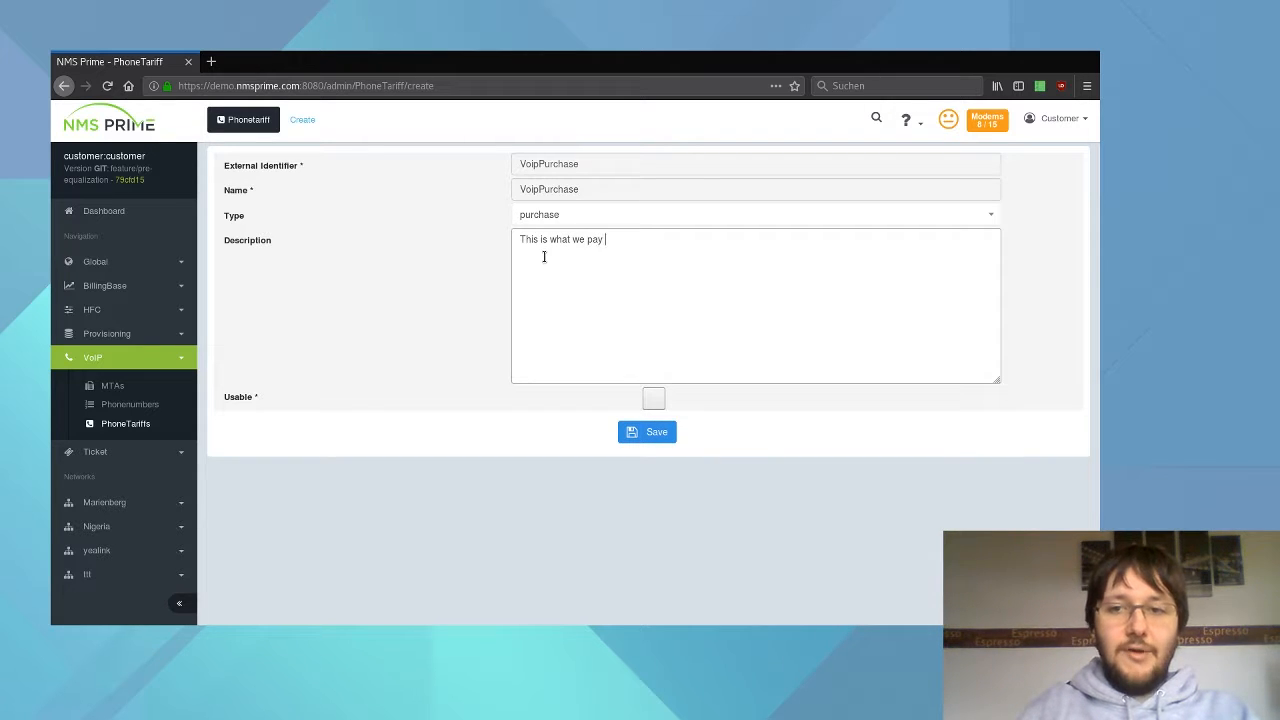
pyautogui.write(' to our phonecarrier.')
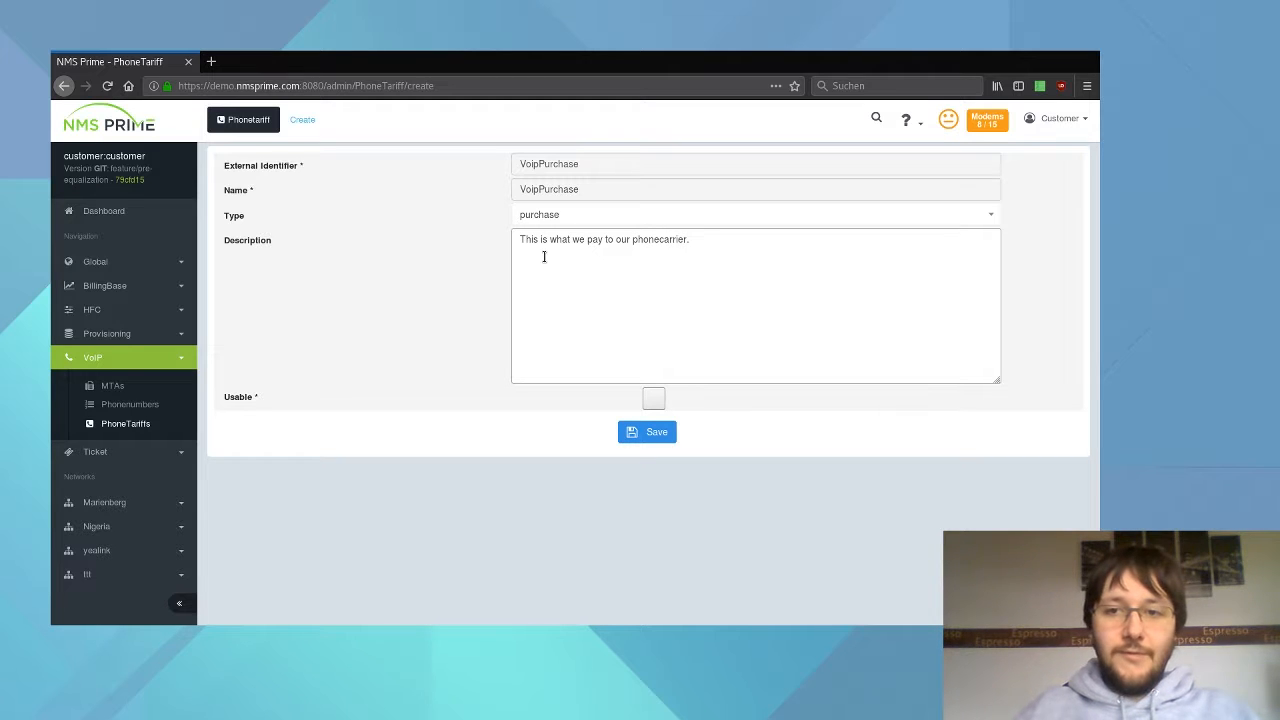
pyautogui.click(653, 398)
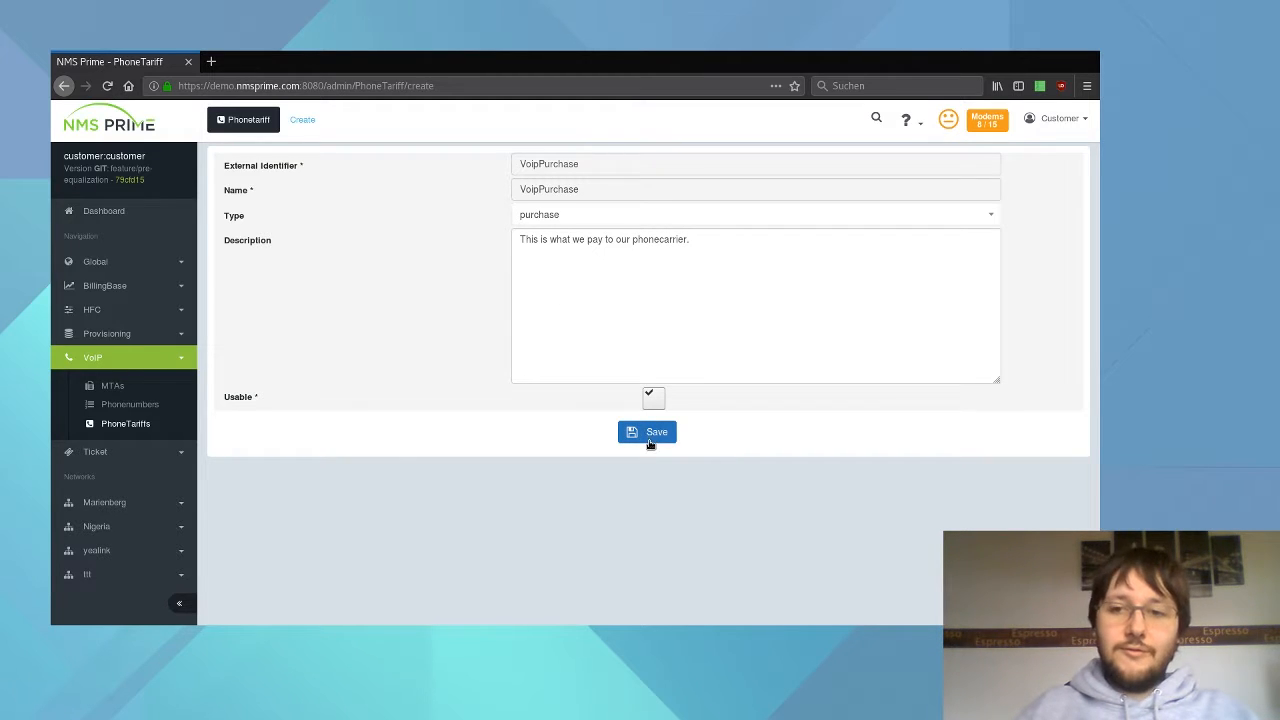
pyautogui.click(652, 436)
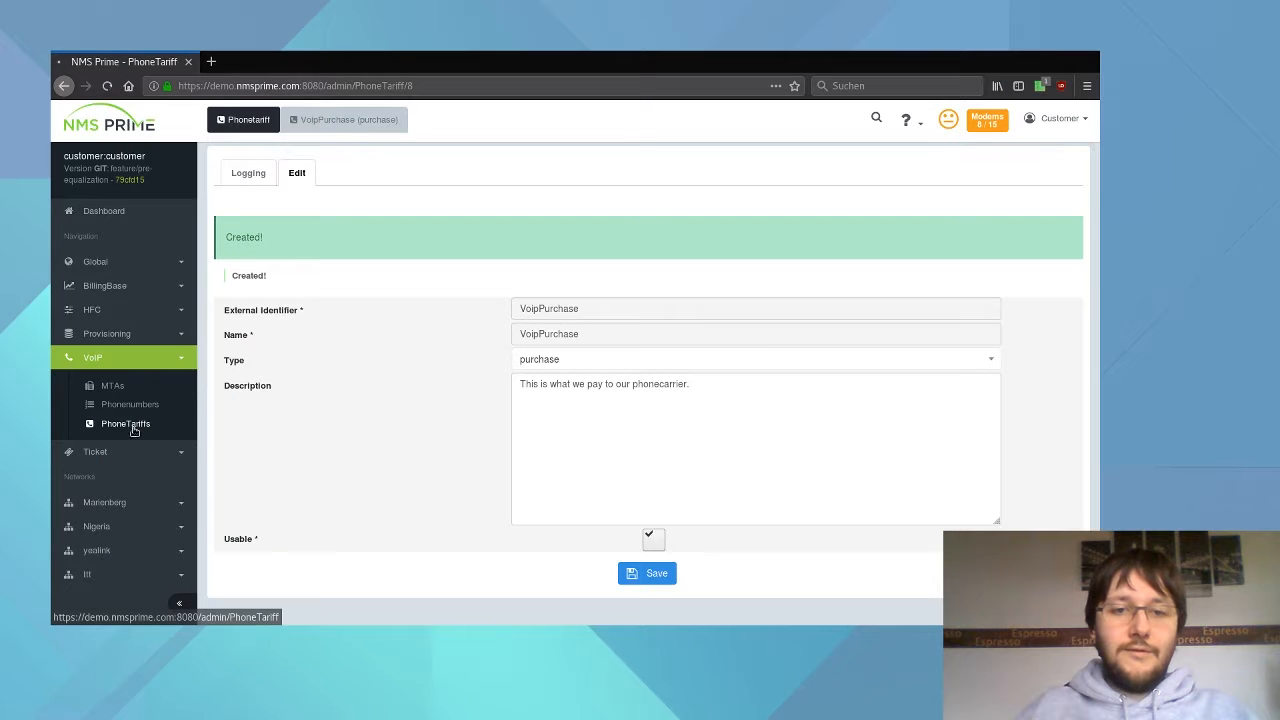
pyautogui.click(127, 424)
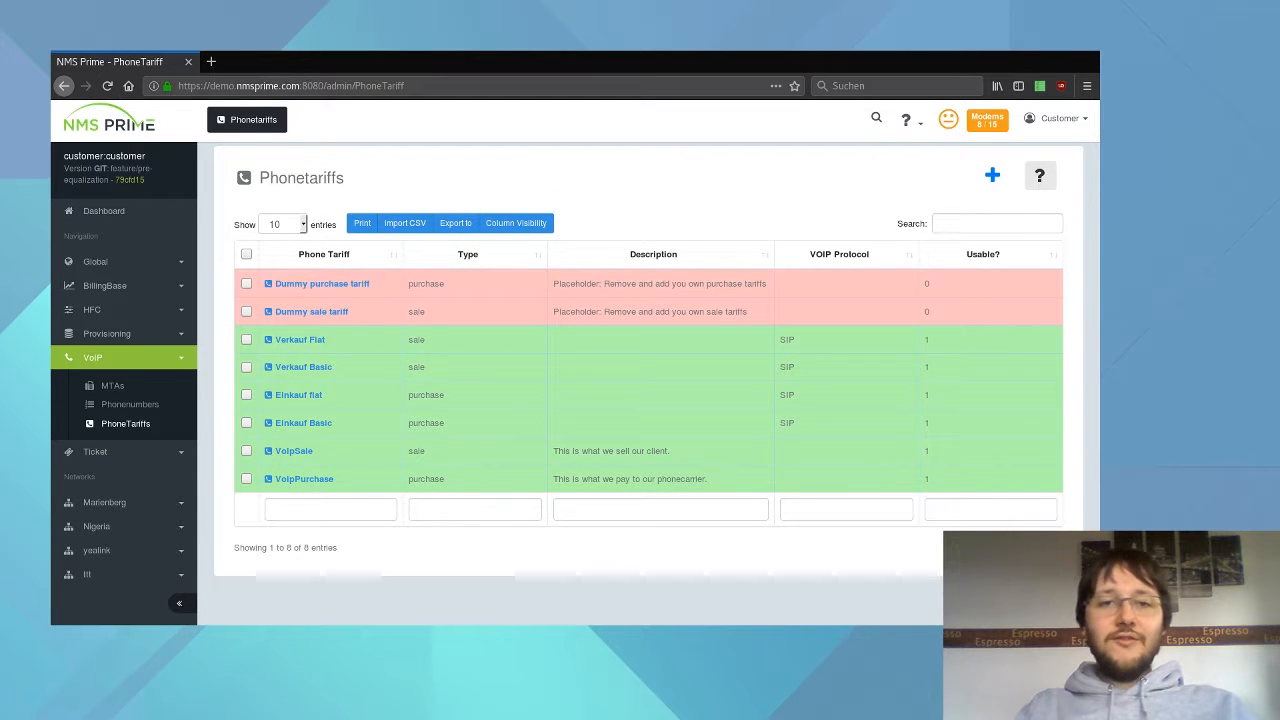
# Start product VoipProduct of type Voip with VoipSale as its sales tariff
pyautogui.click(104, 285)
pyautogui.click(109, 316)
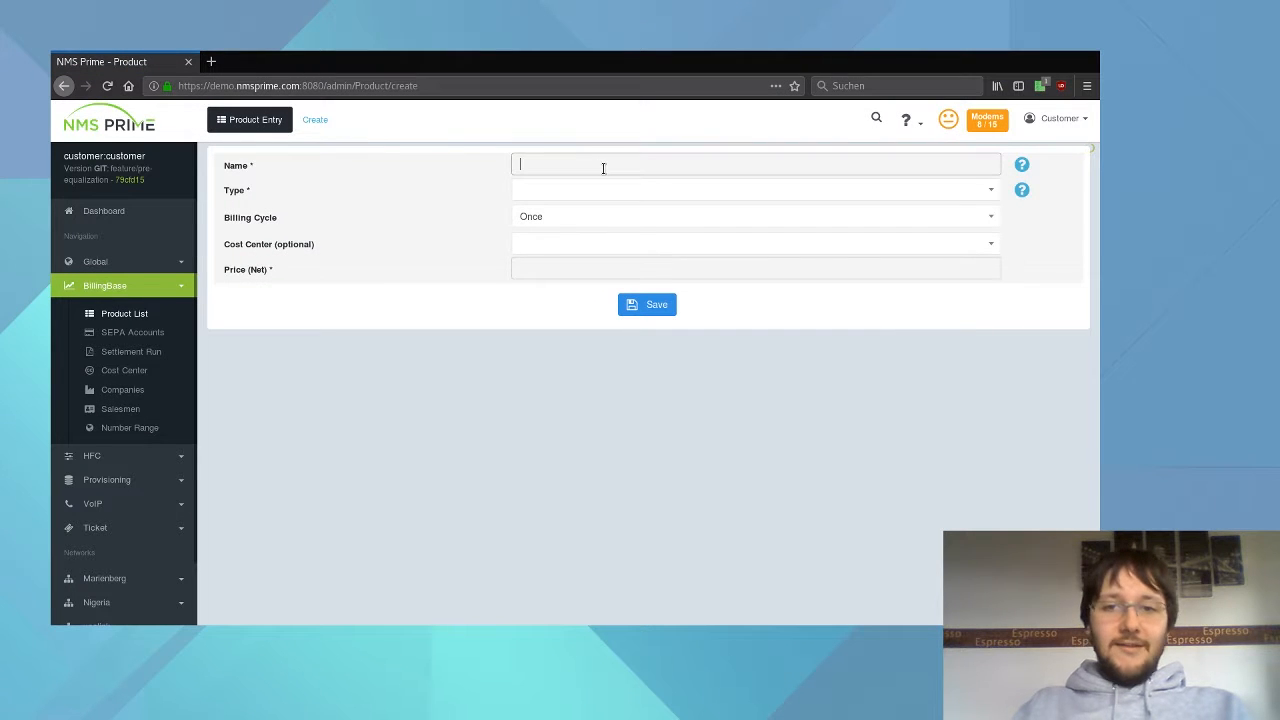
pyautogui.write('VoipProduct')
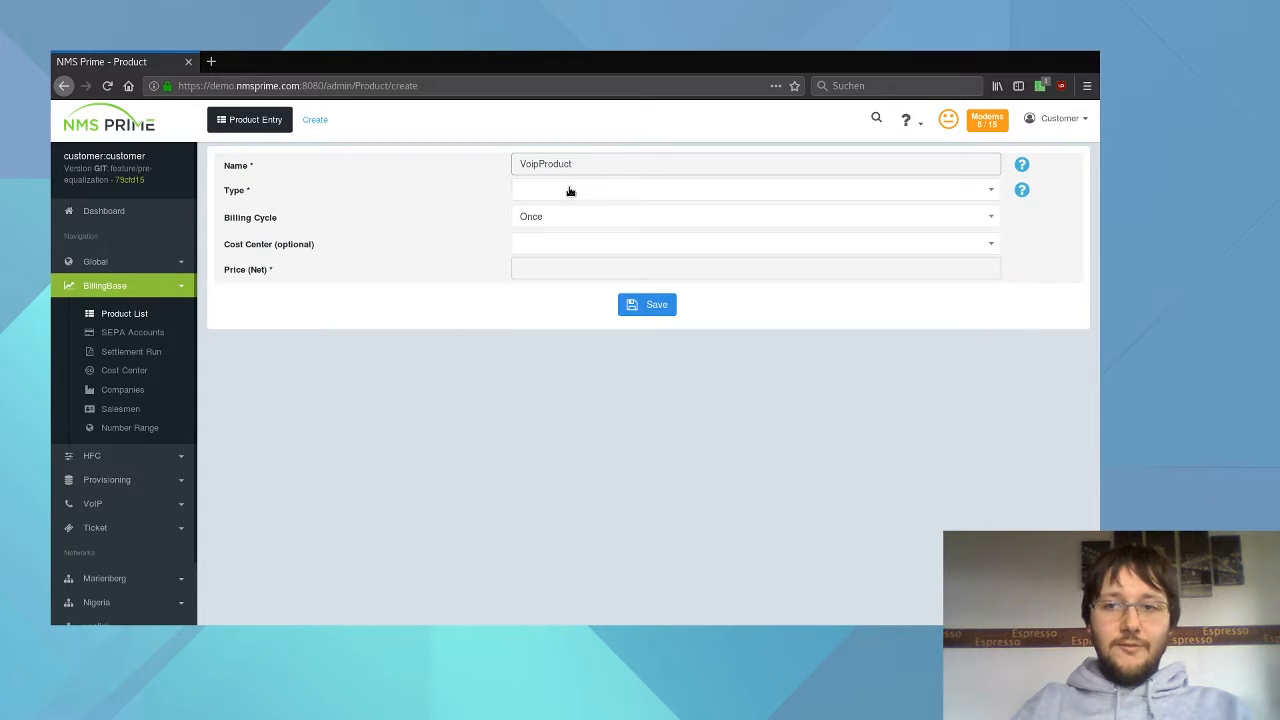
pyautogui.click(569, 190)
pyautogui.write('voip')
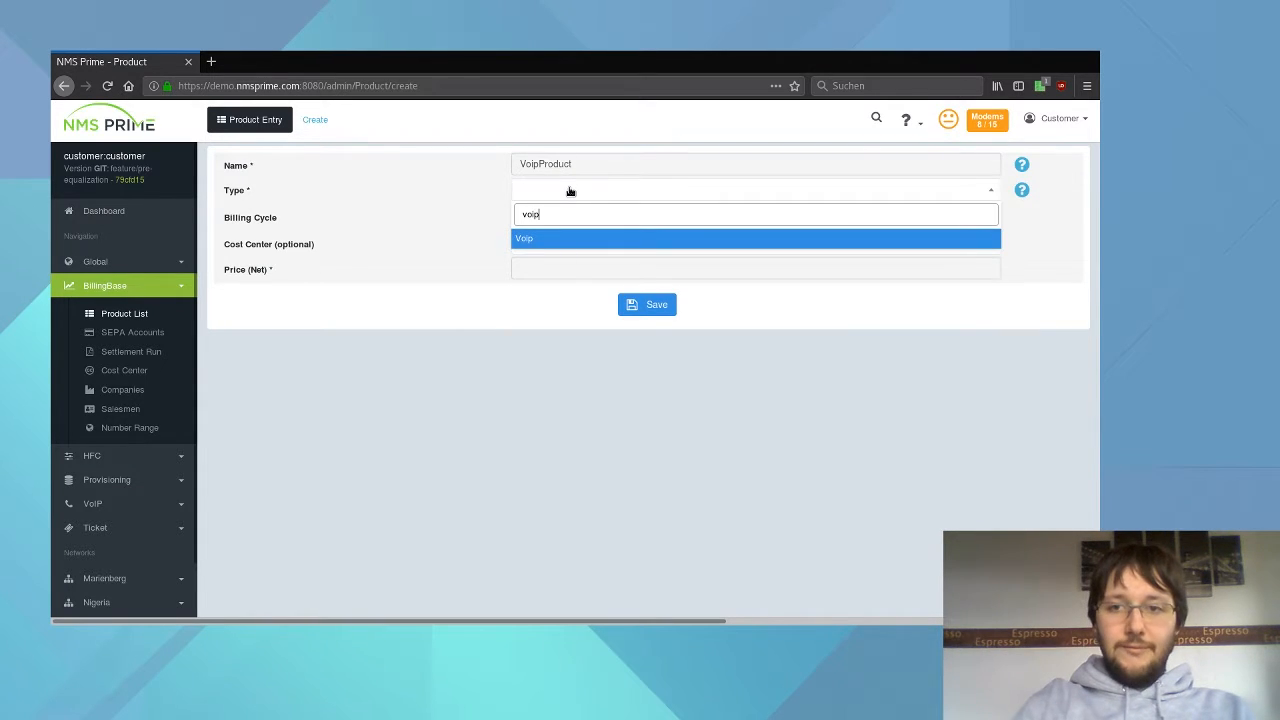
pyautogui.click(535, 241)
pyautogui.click(543, 215)
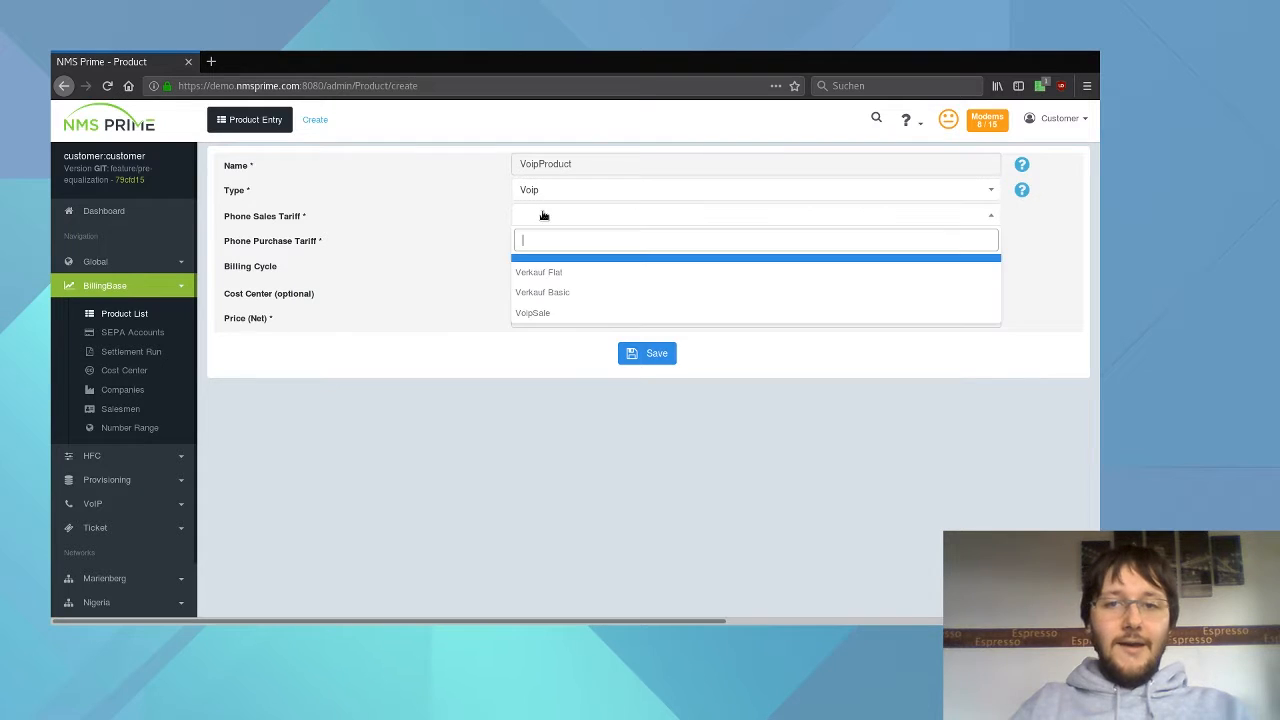
pyautogui.click(541, 313)
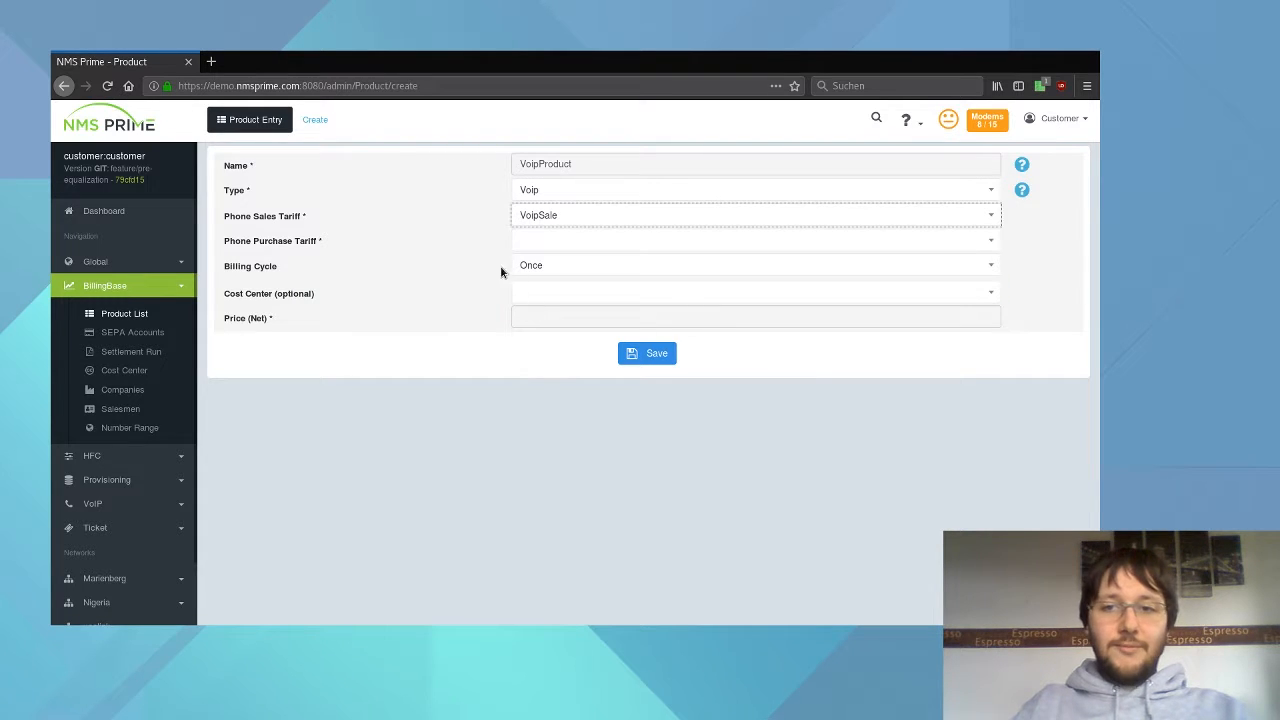
# Choose purchase tariff VoipPurchase, Monthly billing and net price 10, then save the product
pyautogui.click(588, 241)
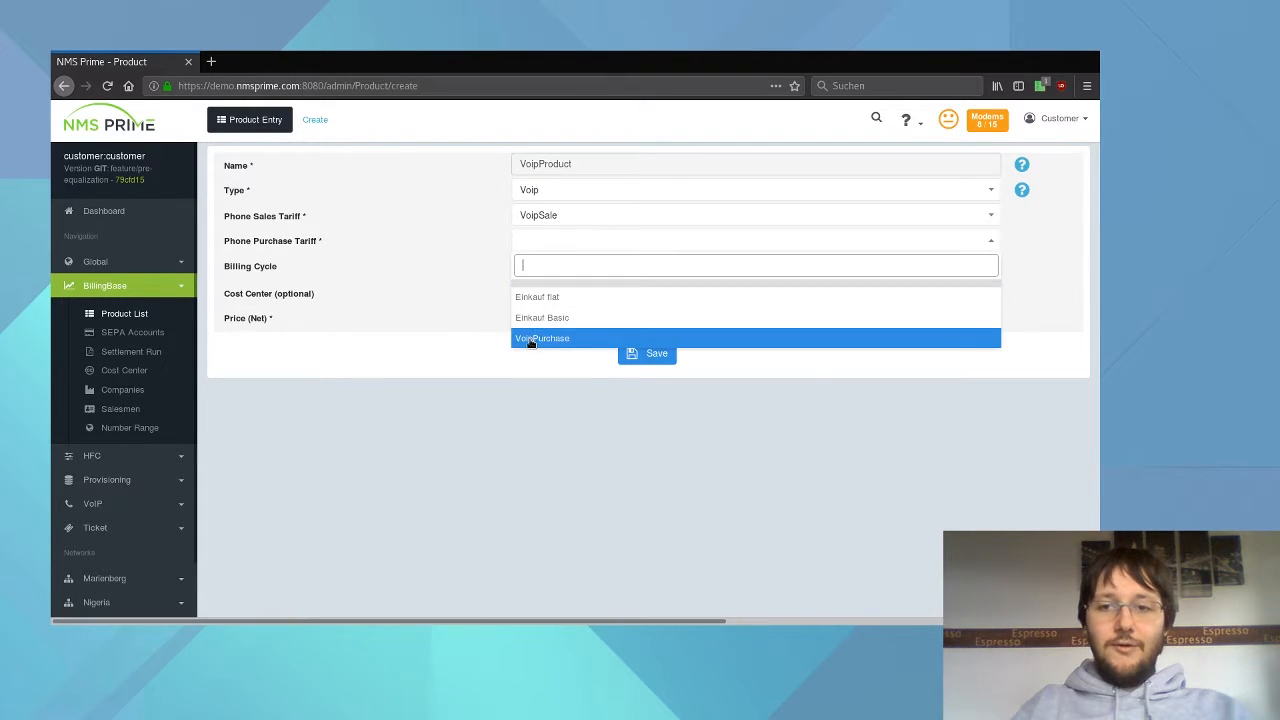
pyautogui.click(533, 342)
pyautogui.click(553, 263)
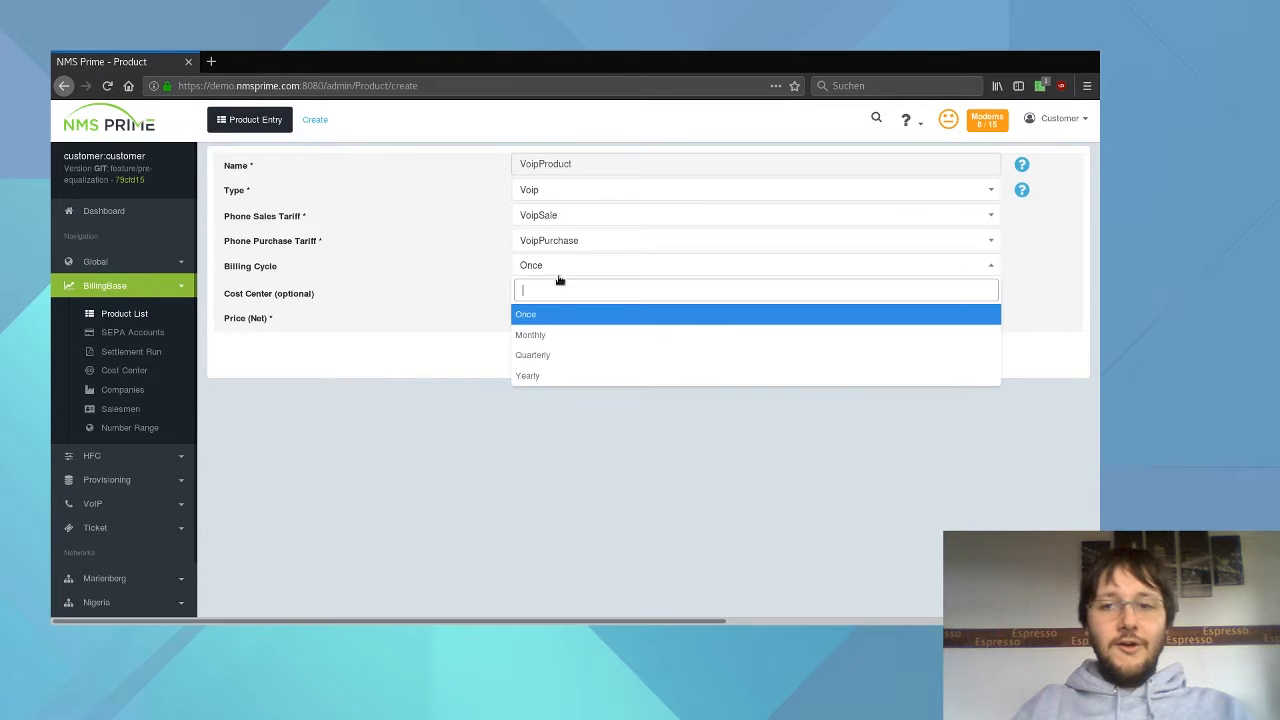
pyautogui.click(545, 337)
pyautogui.click(564, 316)
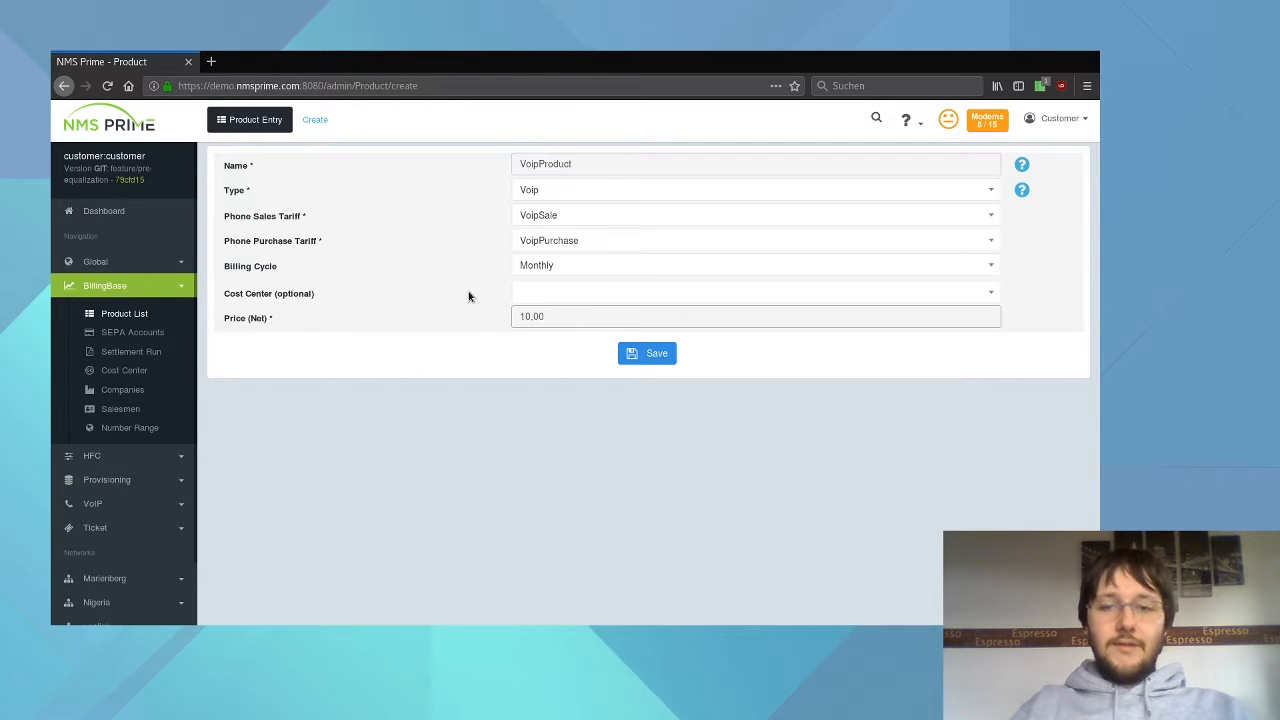
pyautogui.click(646, 356)
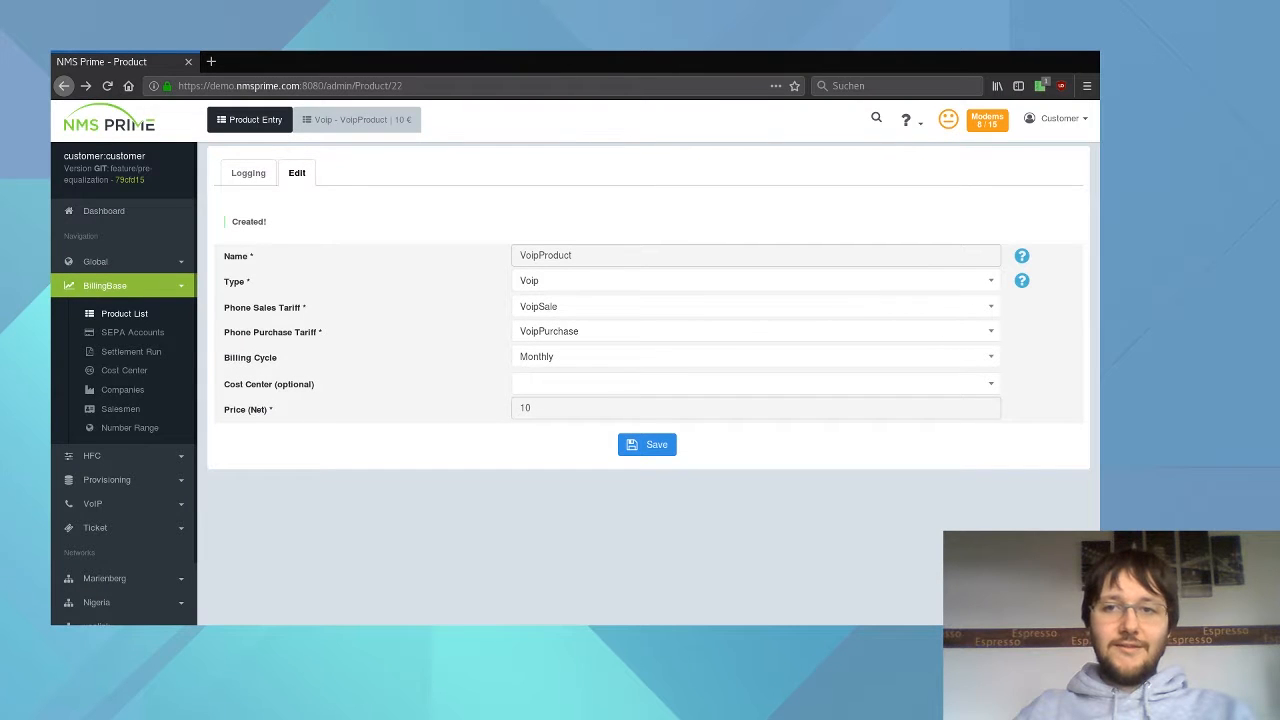
# Filter contracts by the contact's surname, open the VoipCompany contract and add a new item
pyautogui.click(156, 480)
pyautogui.click(117, 366)
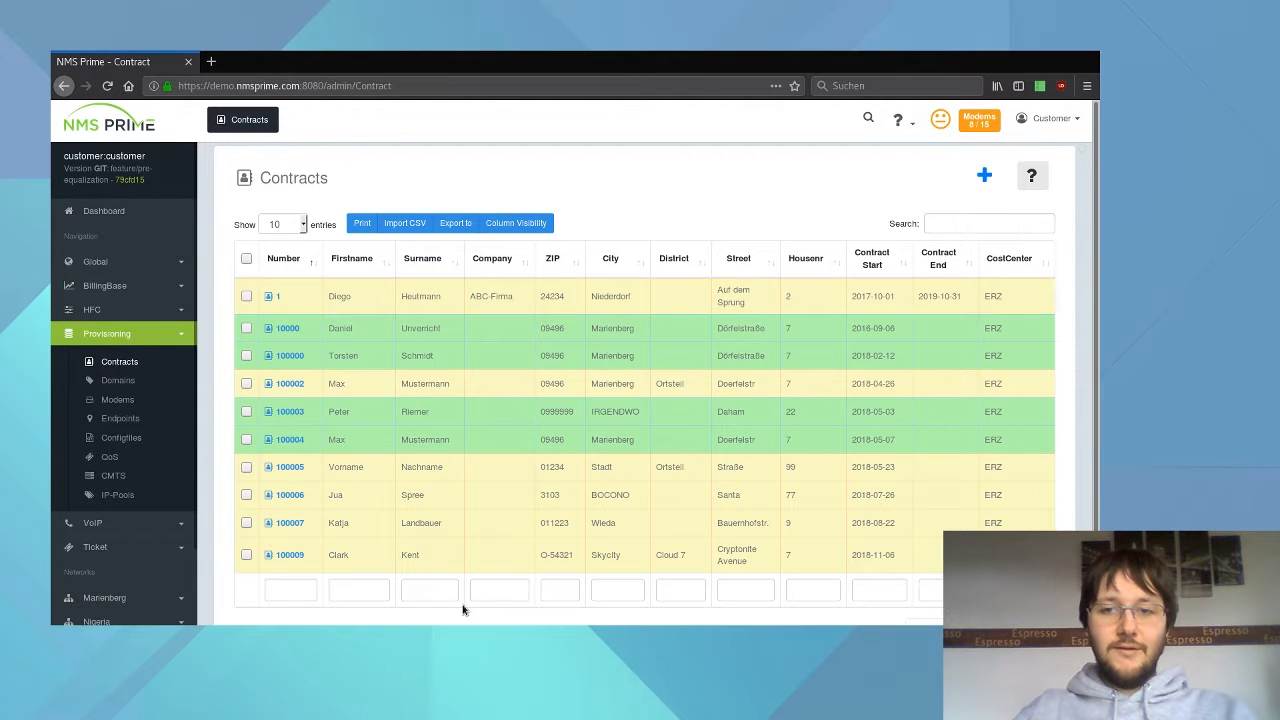
pyautogui.click(428, 596)
pyautogui.write('Voip')
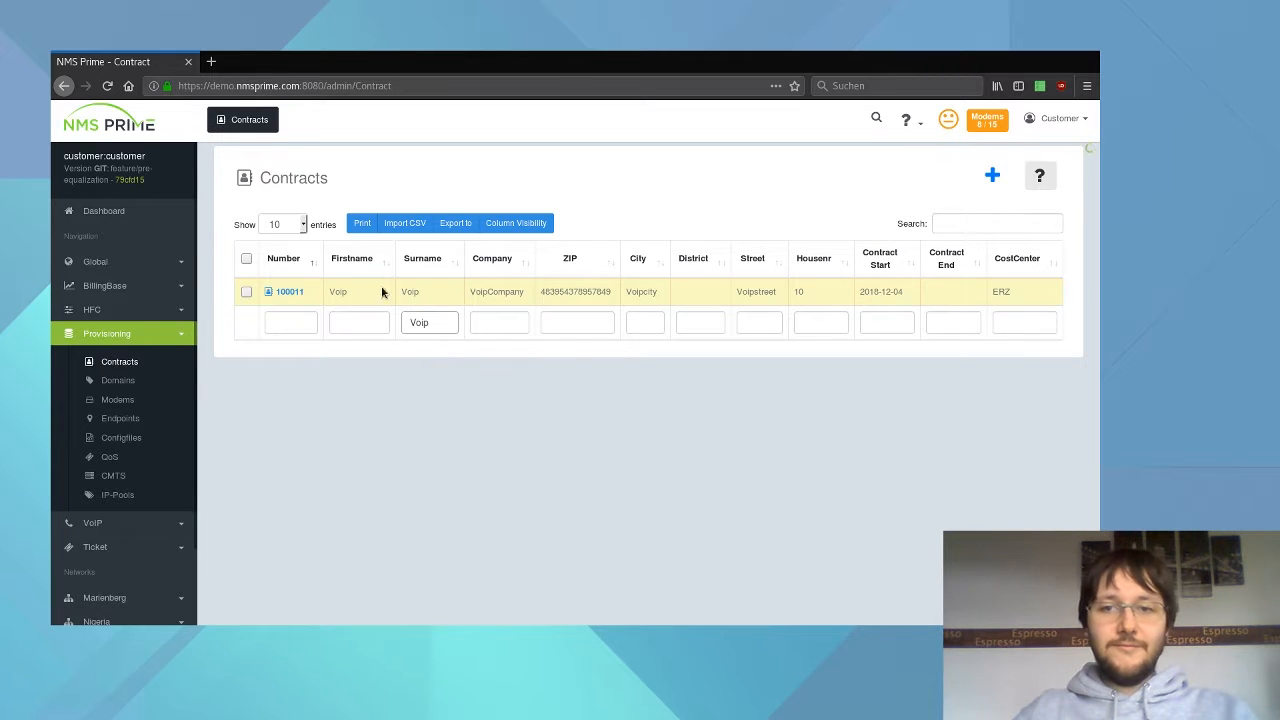
pyautogui.click(288, 291)
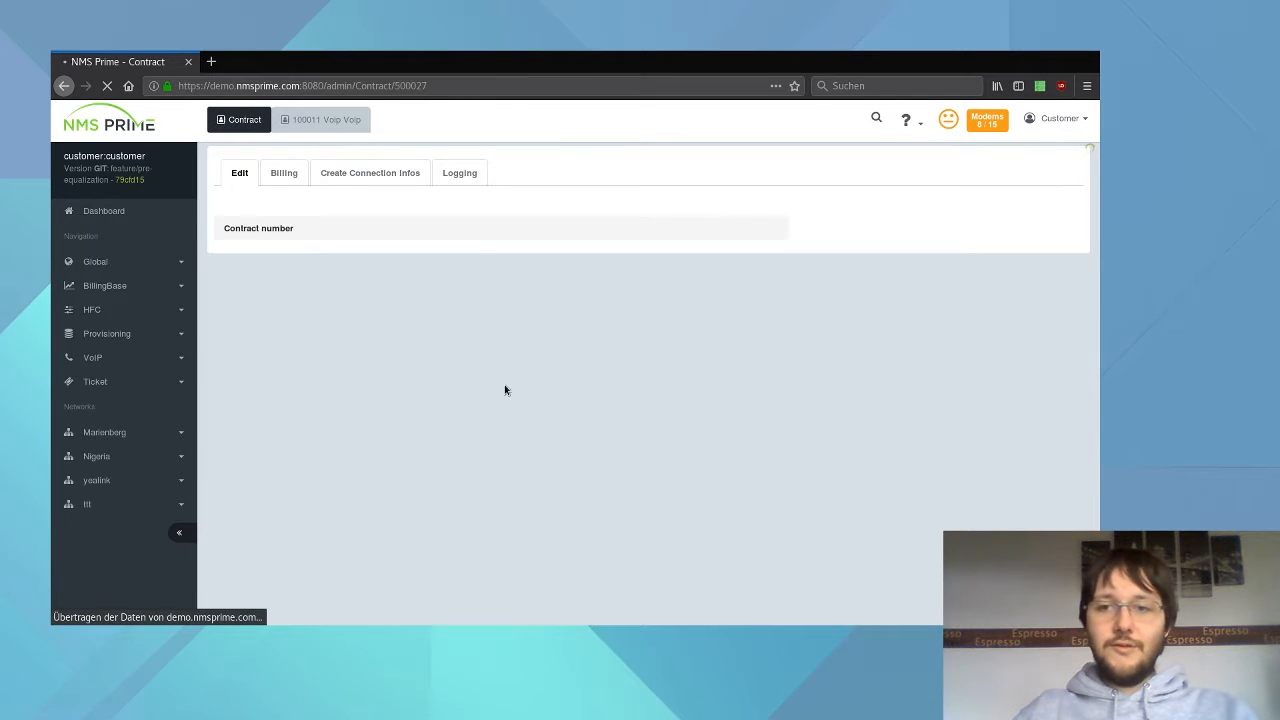
pyautogui.click(846, 392)
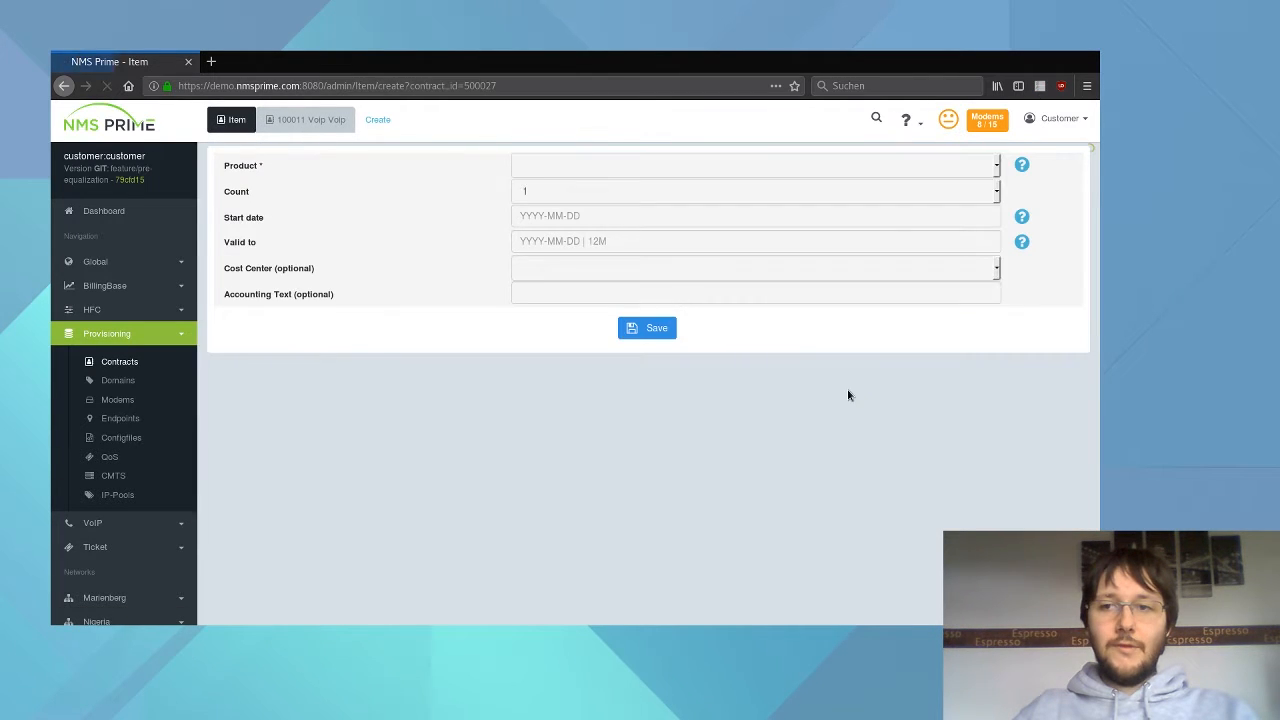
# Choose product 'Voip - VoipProduct' for the new item and save it to the contract
pyautogui.click(541, 166)
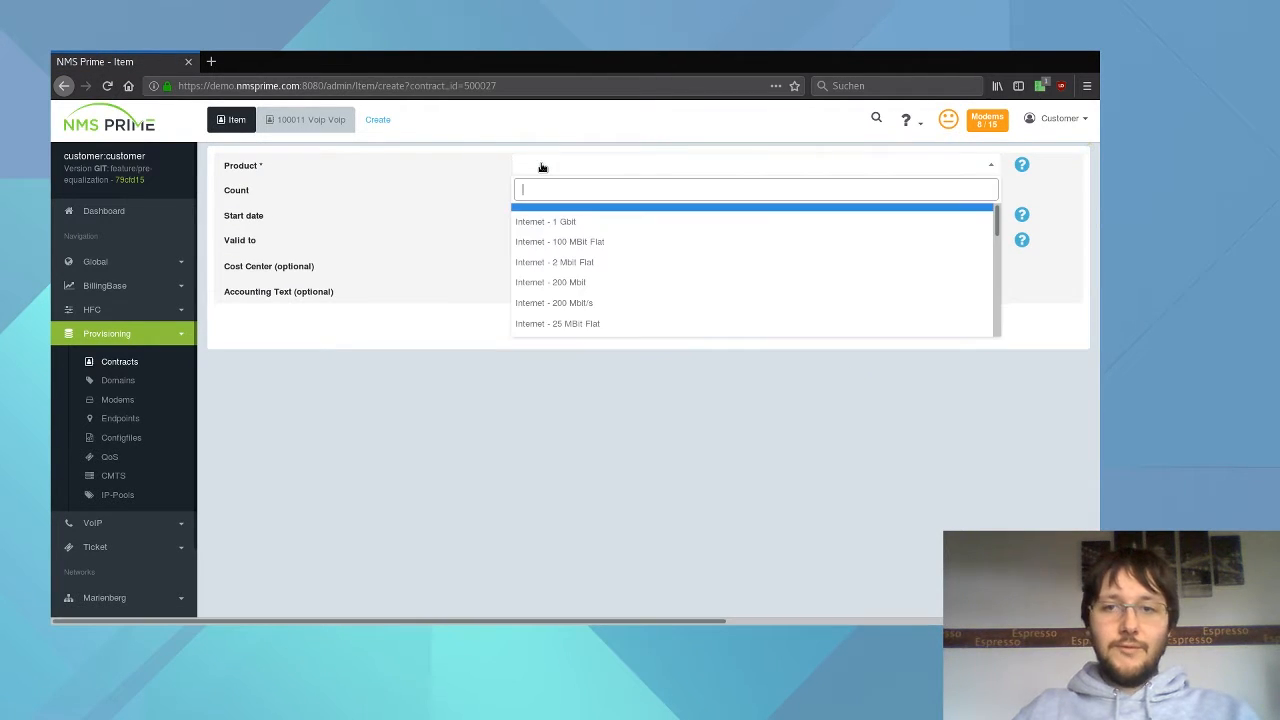
pyautogui.write('Voip')
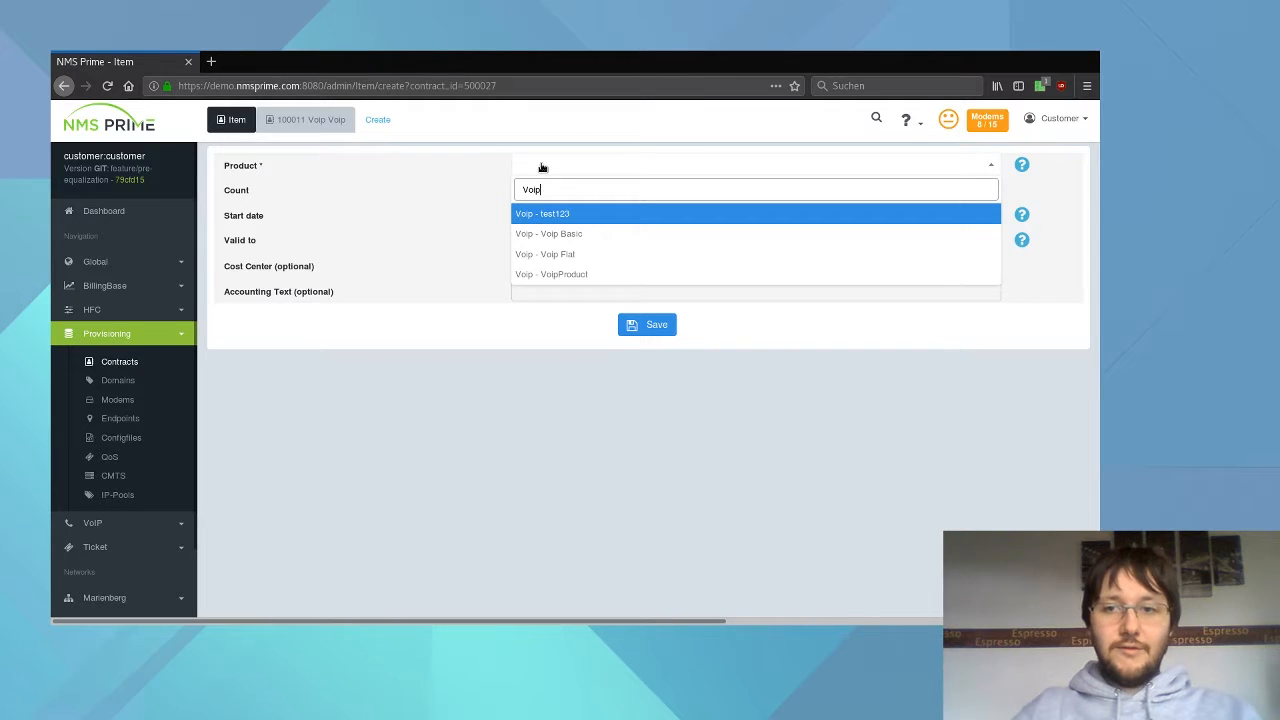
pyautogui.click(536, 276)
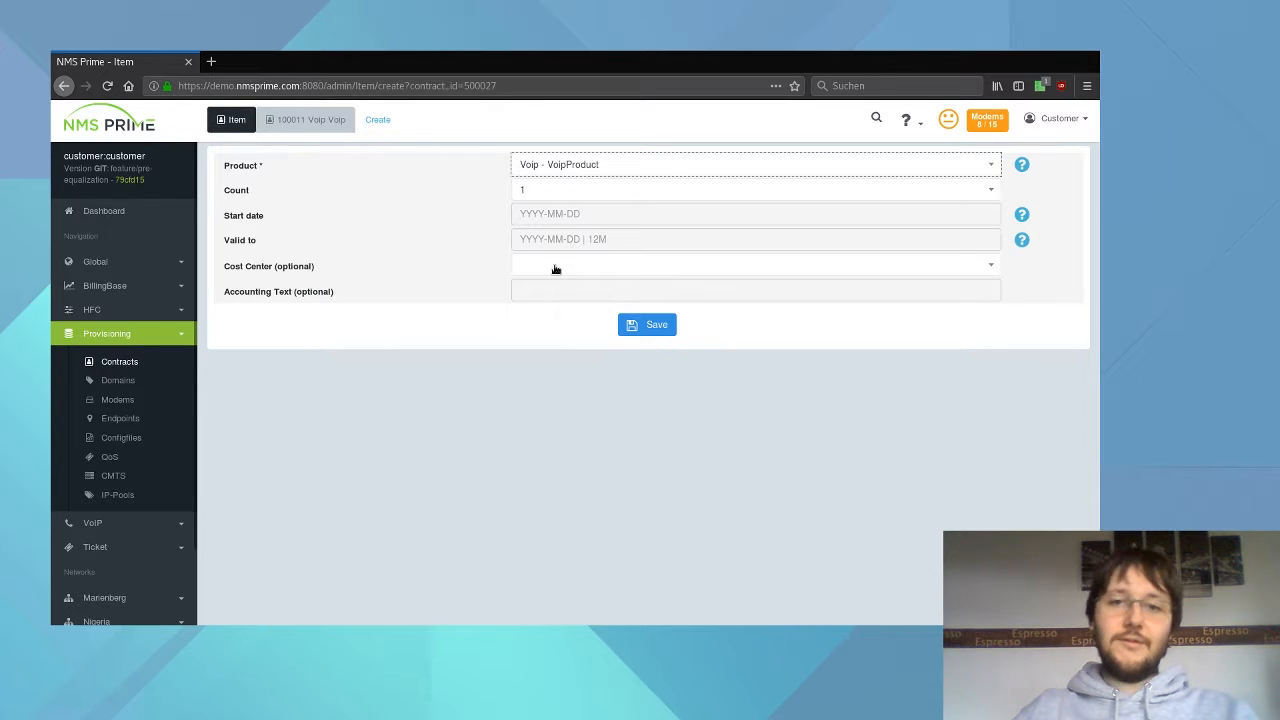
pyautogui.click(647, 324)
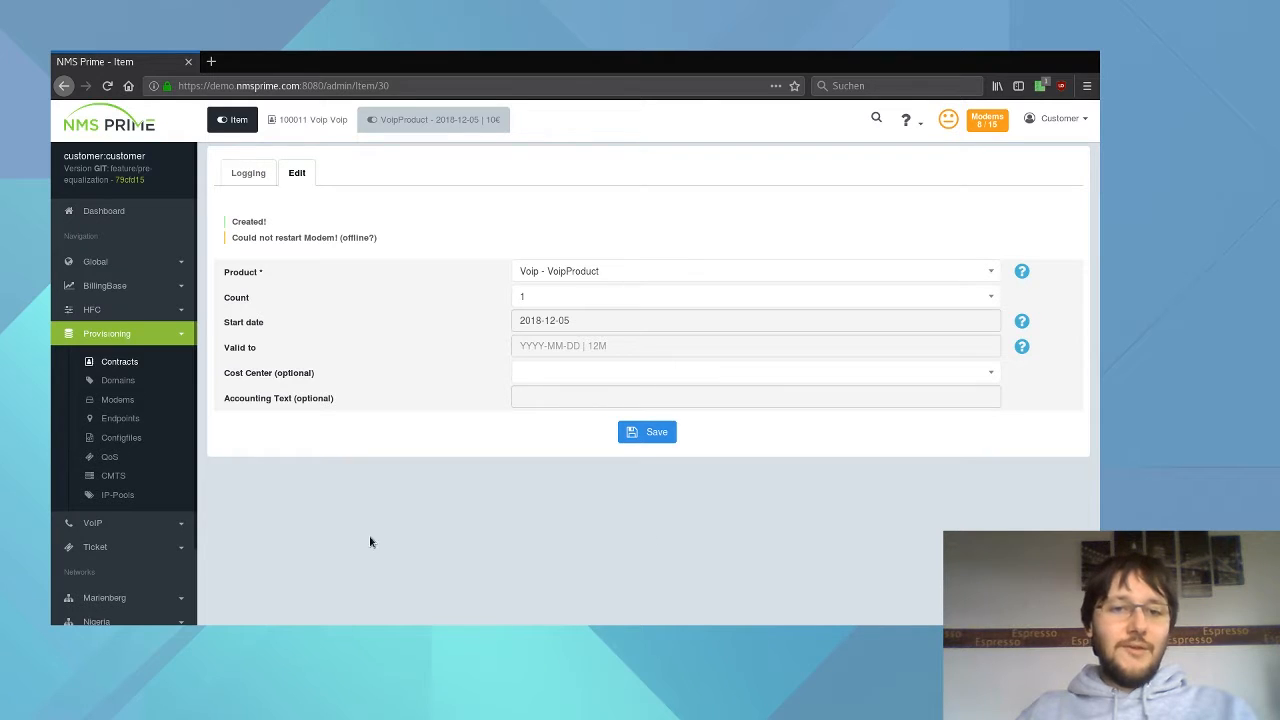
pyautogui.click(100, 523)
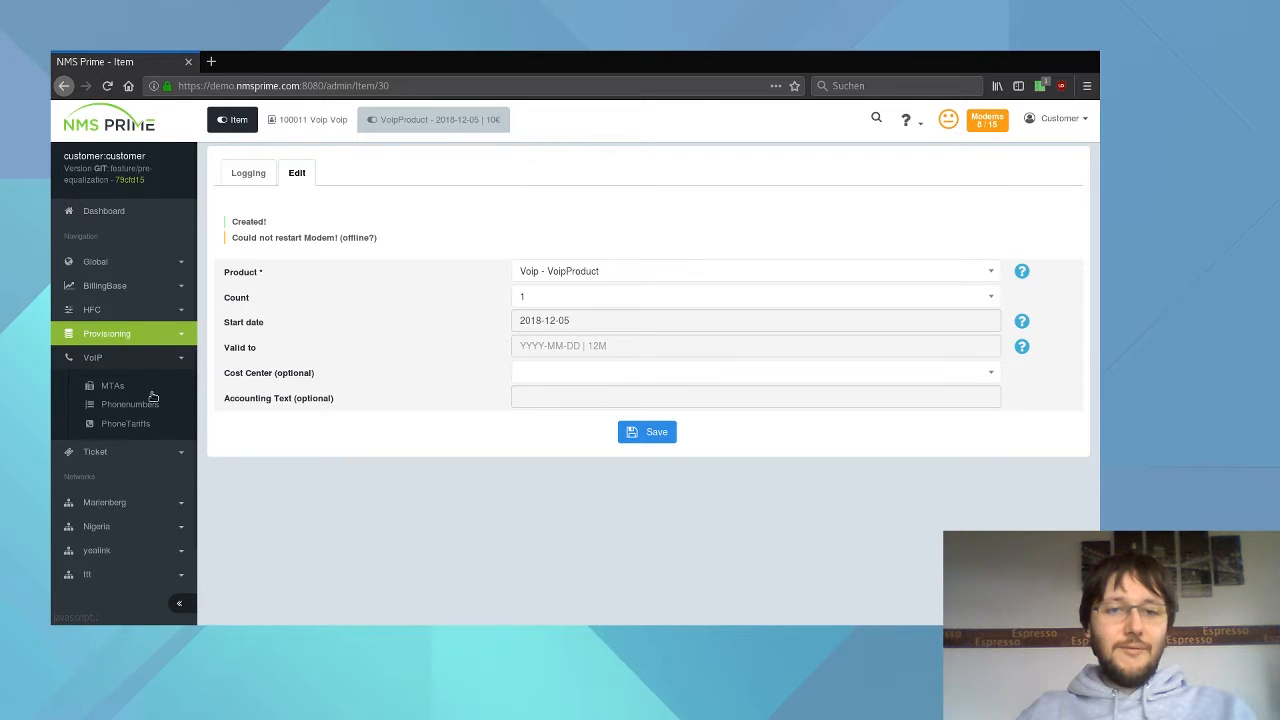
# Open mta-300023 from the MTA list and view its analyses page
pyautogui.click(115, 390)
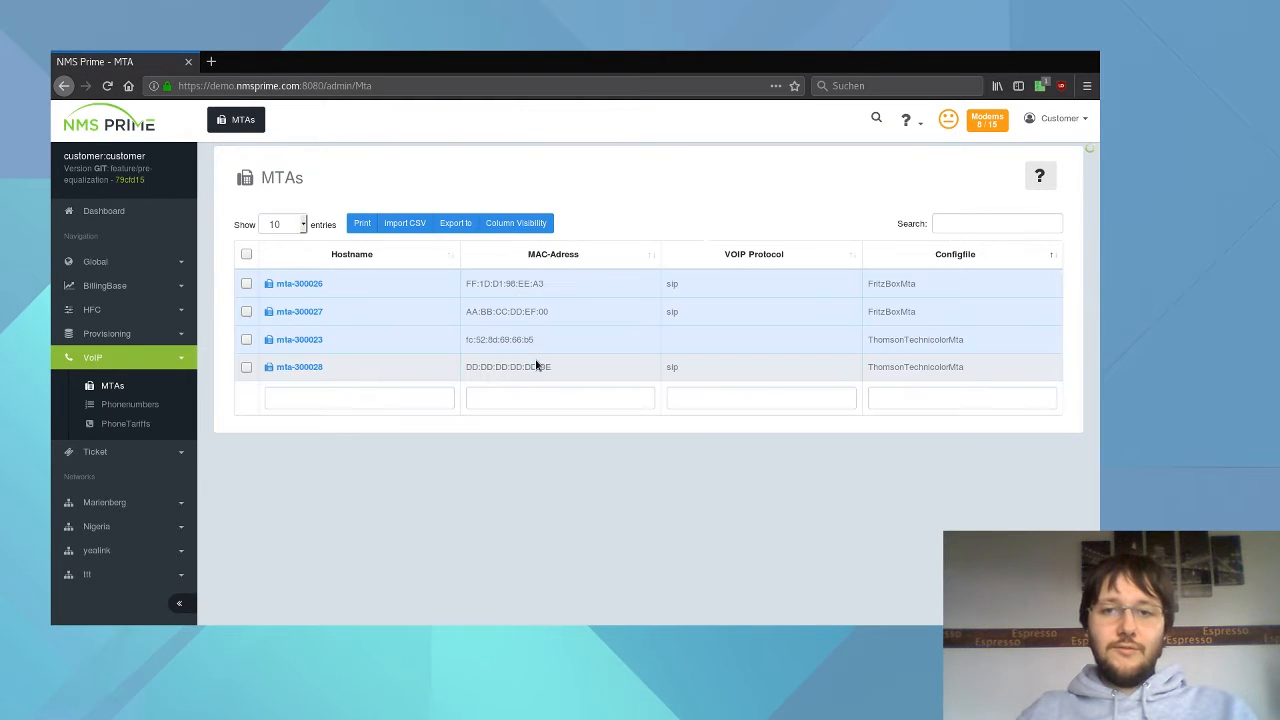
pyautogui.click(290, 340)
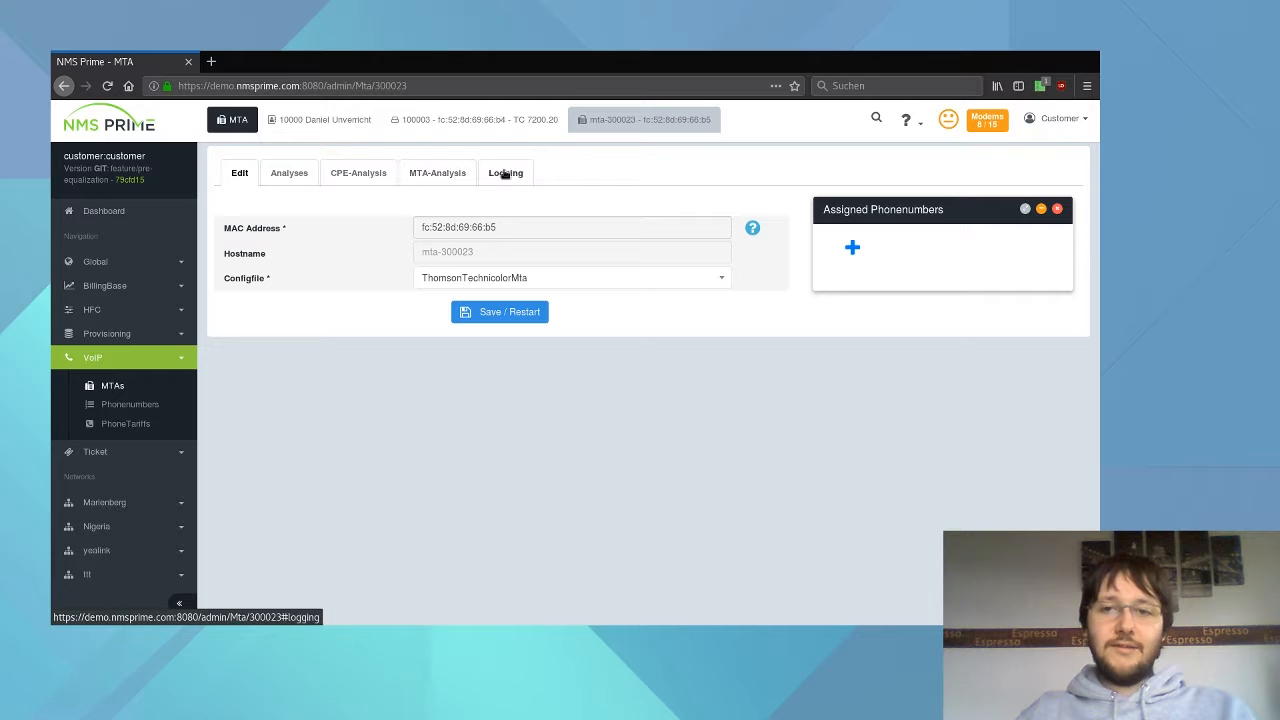
pyautogui.click(290, 178)
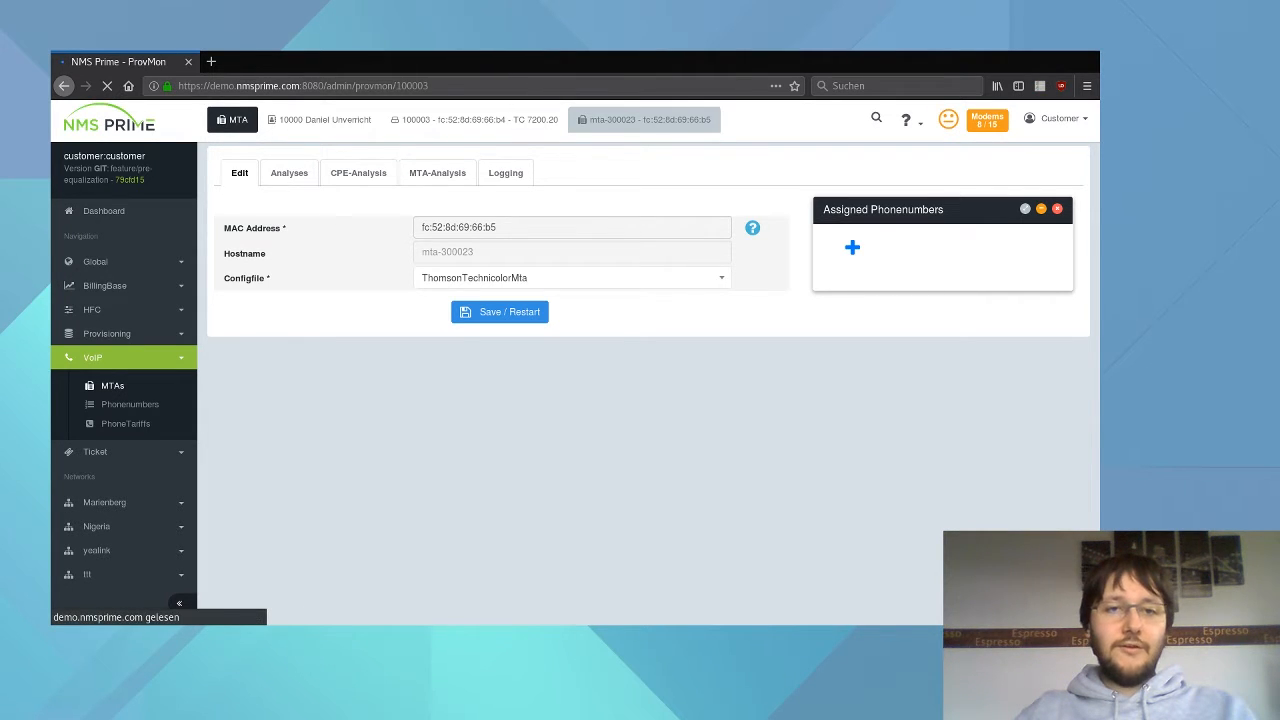
# Review the modem's configfile on the Analyses page instead of its log
pyautogui.scroll(-3, 766, 311)
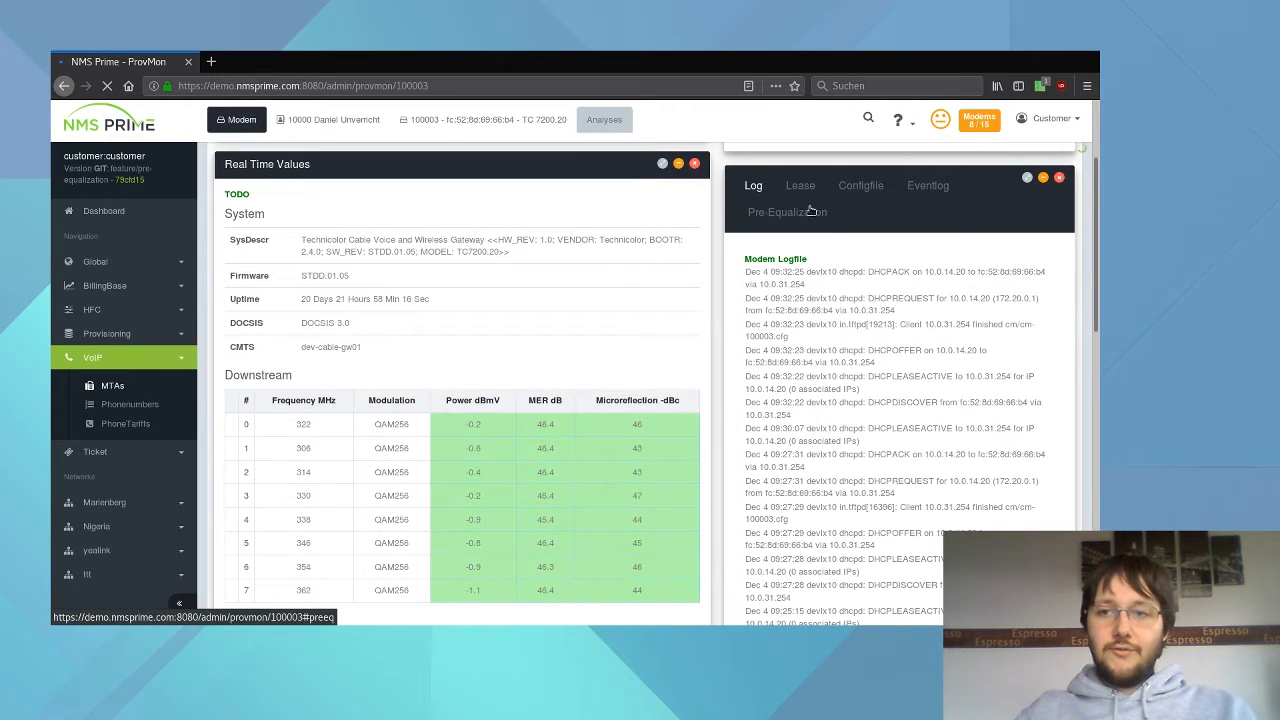
pyautogui.click(862, 187)
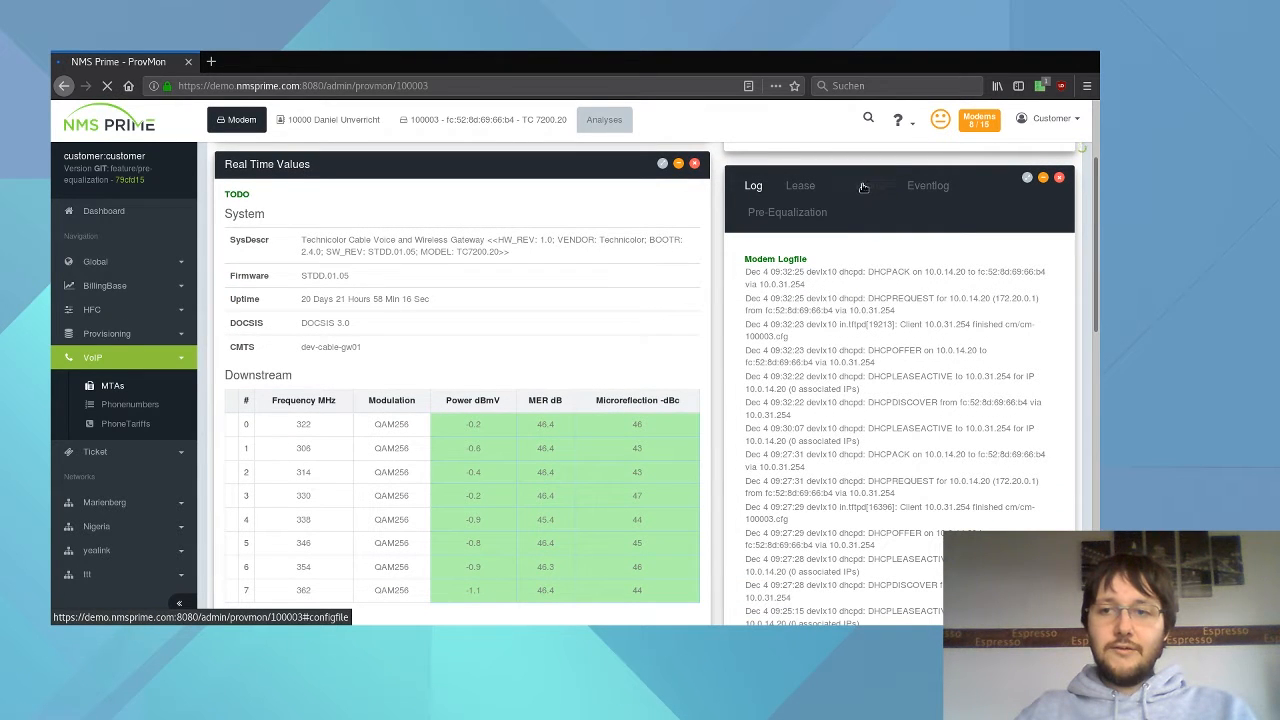
pyautogui.scroll(-2, 773, 340)
pyautogui.scroll(-10, 785, 342)
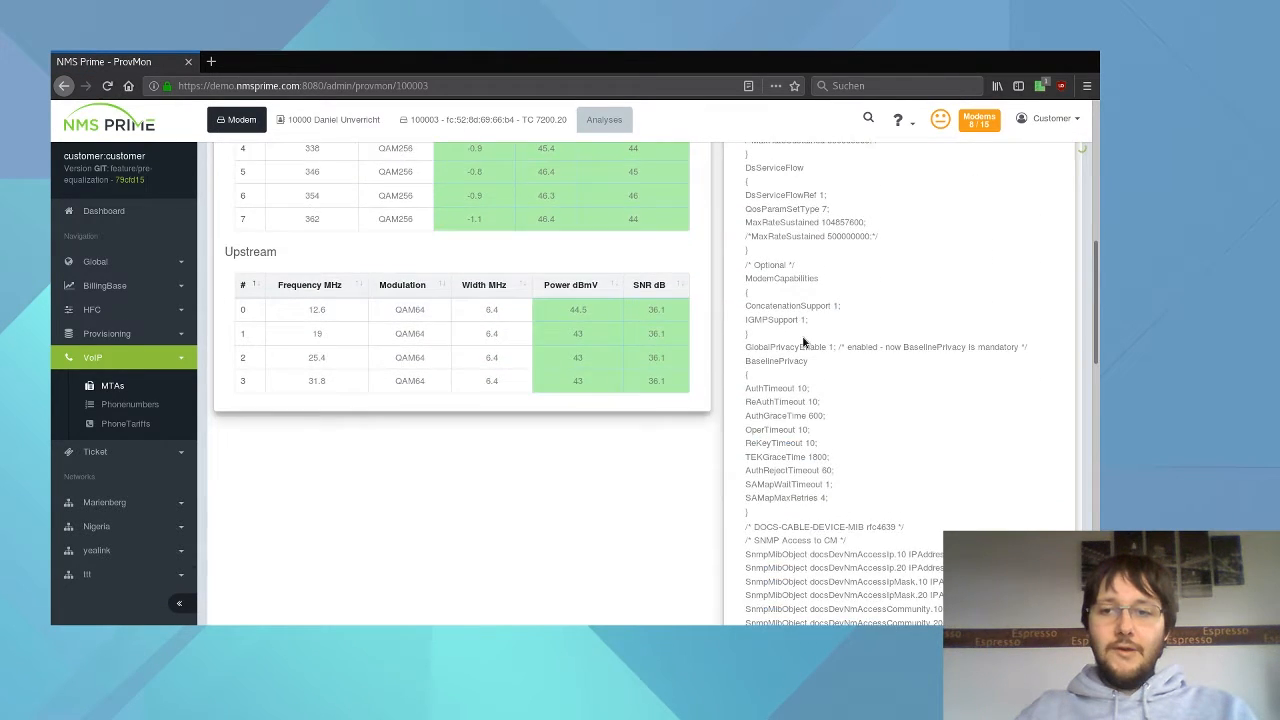
pyautogui.scroll(-10, 797, 345)
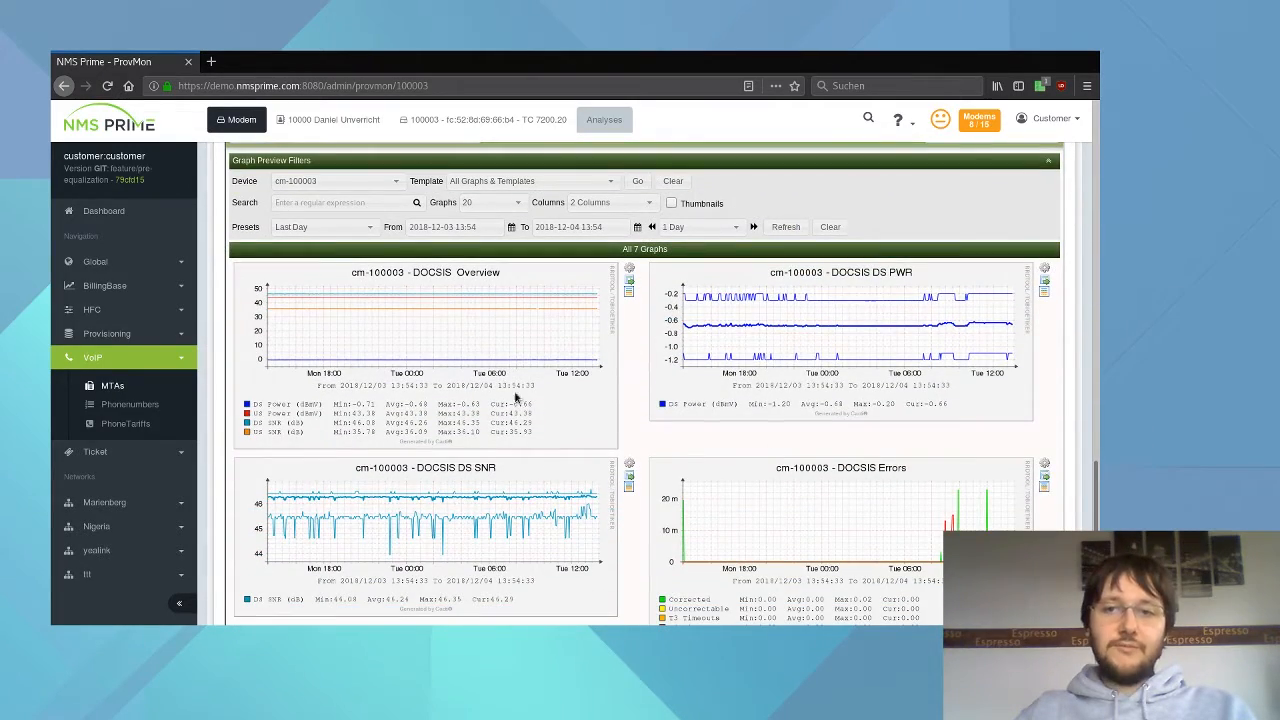
pyautogui.scroll(15, 626, 381)
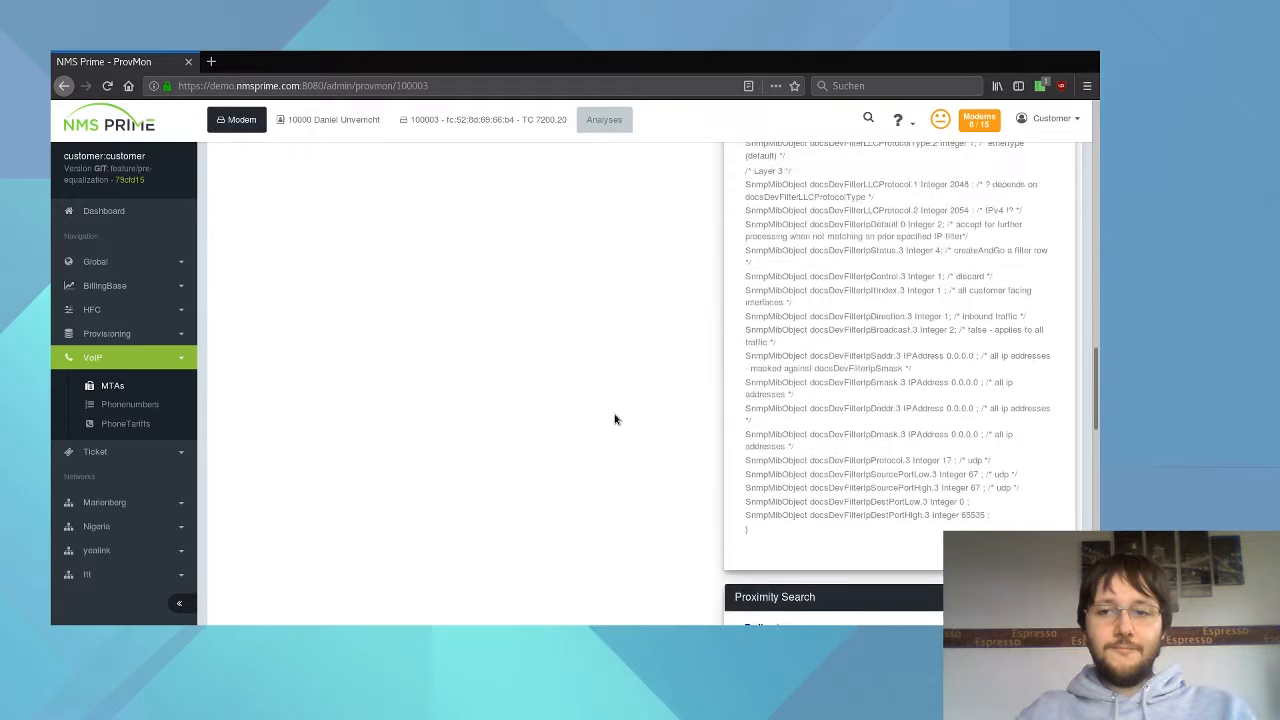
pyautogui.scroll(5, 654, 434)
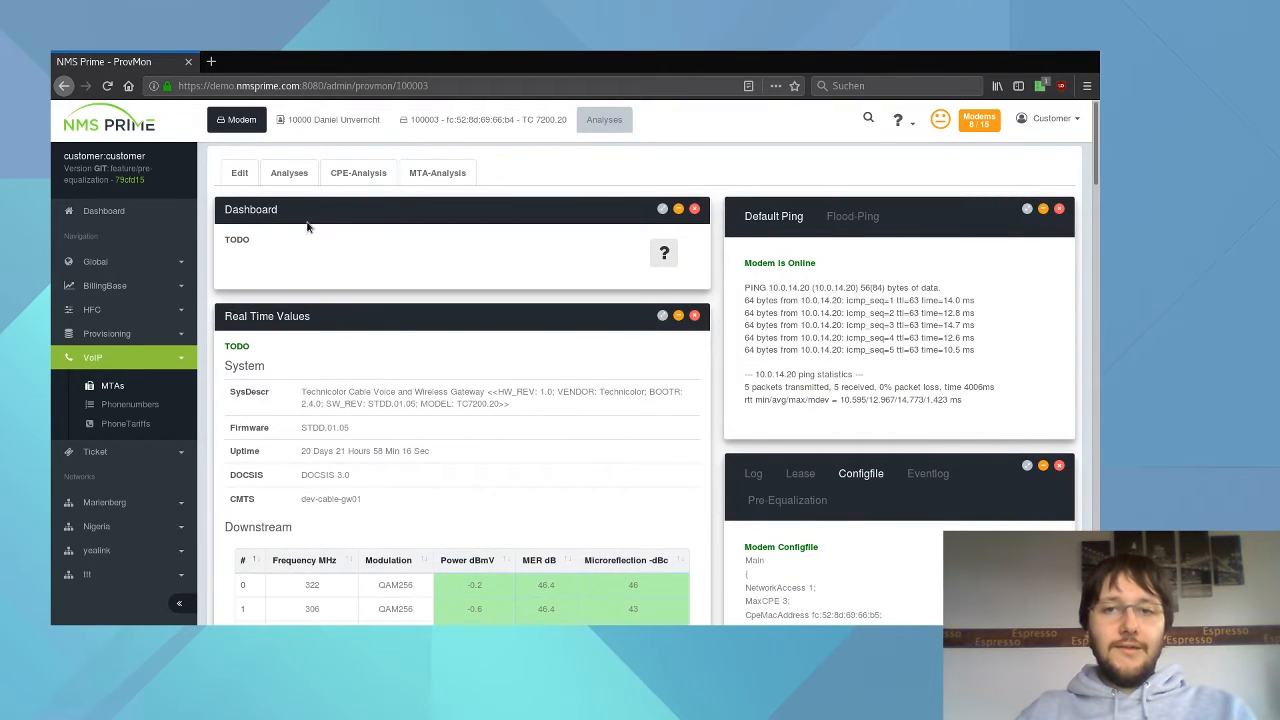
# Check the CPE analysis, then view mta-300023's MTA analysis with its DHCP lease and configfile
pyautogui.click(358, 172)
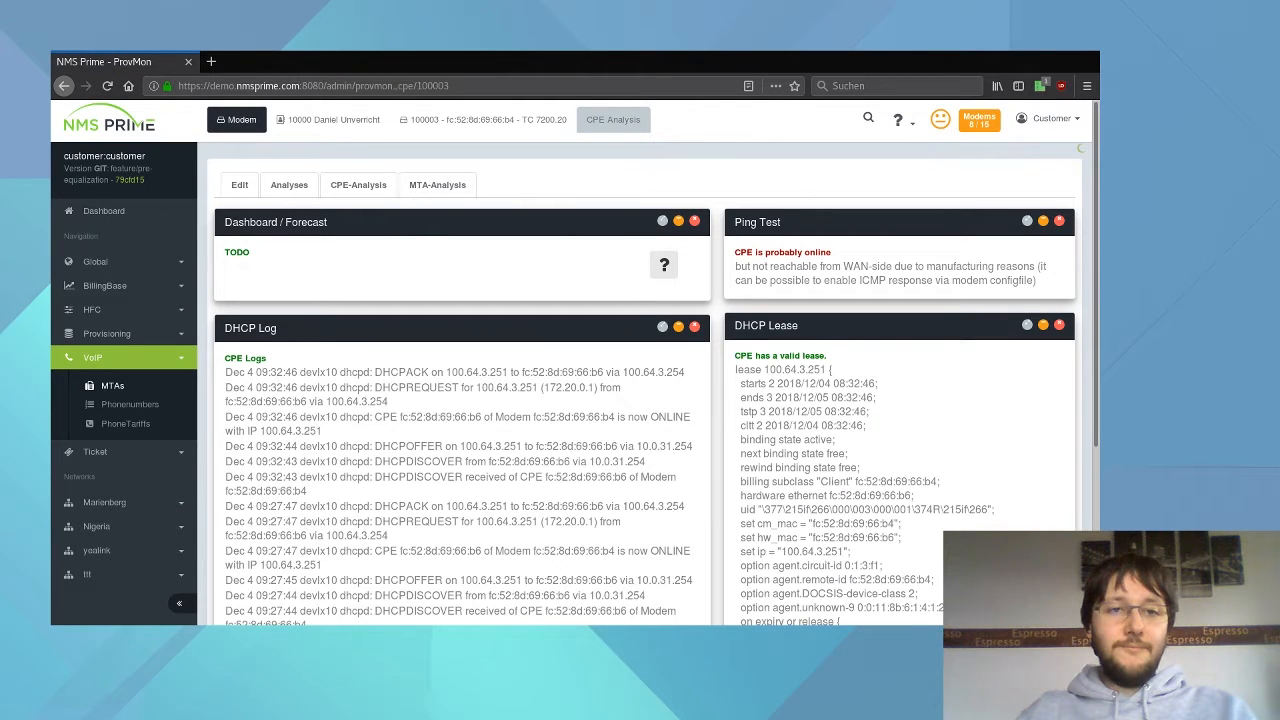
pyautogui.click(451, 190)
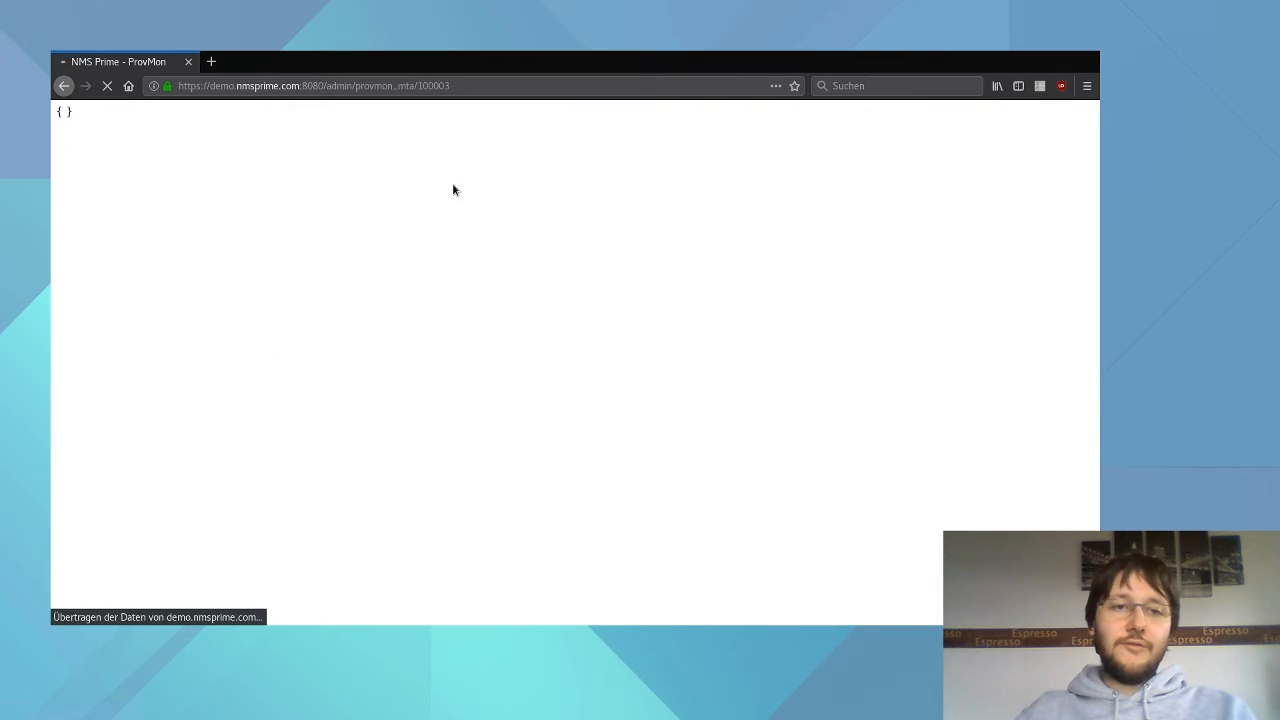
pyautogui.scroll(-6, 737, 351)
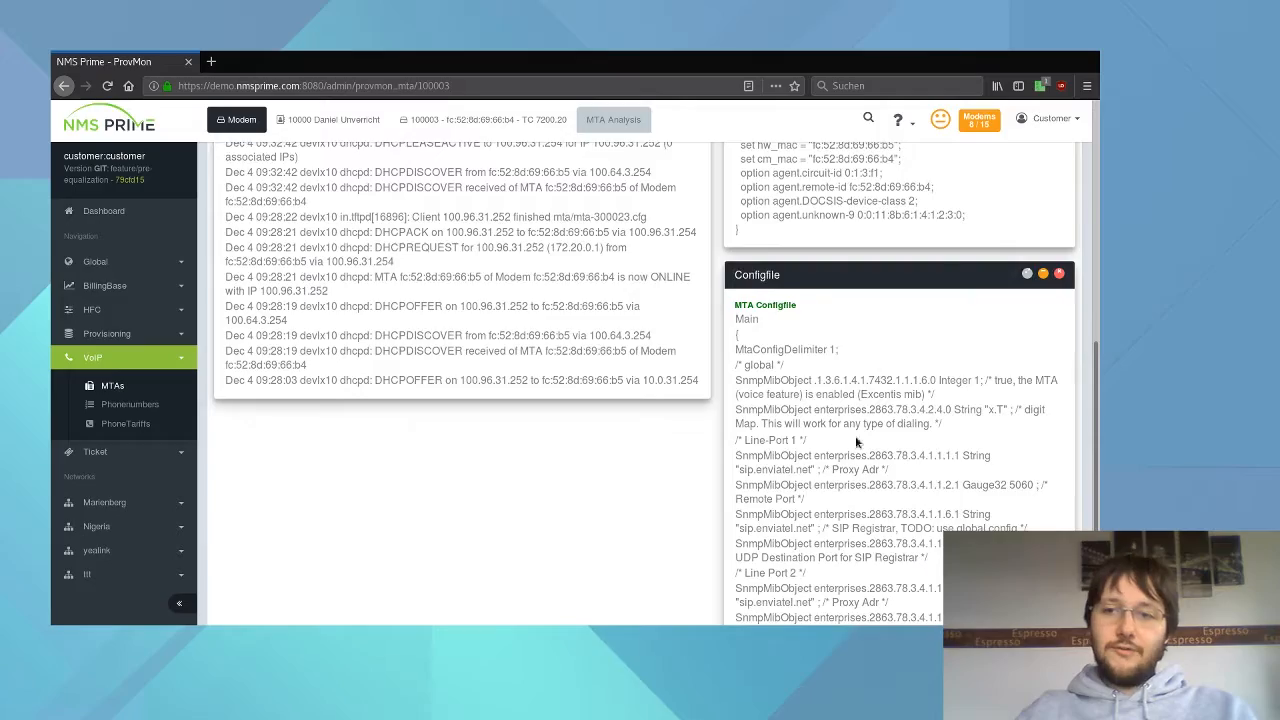
pyautogui.scroll(-1, 769, 361)
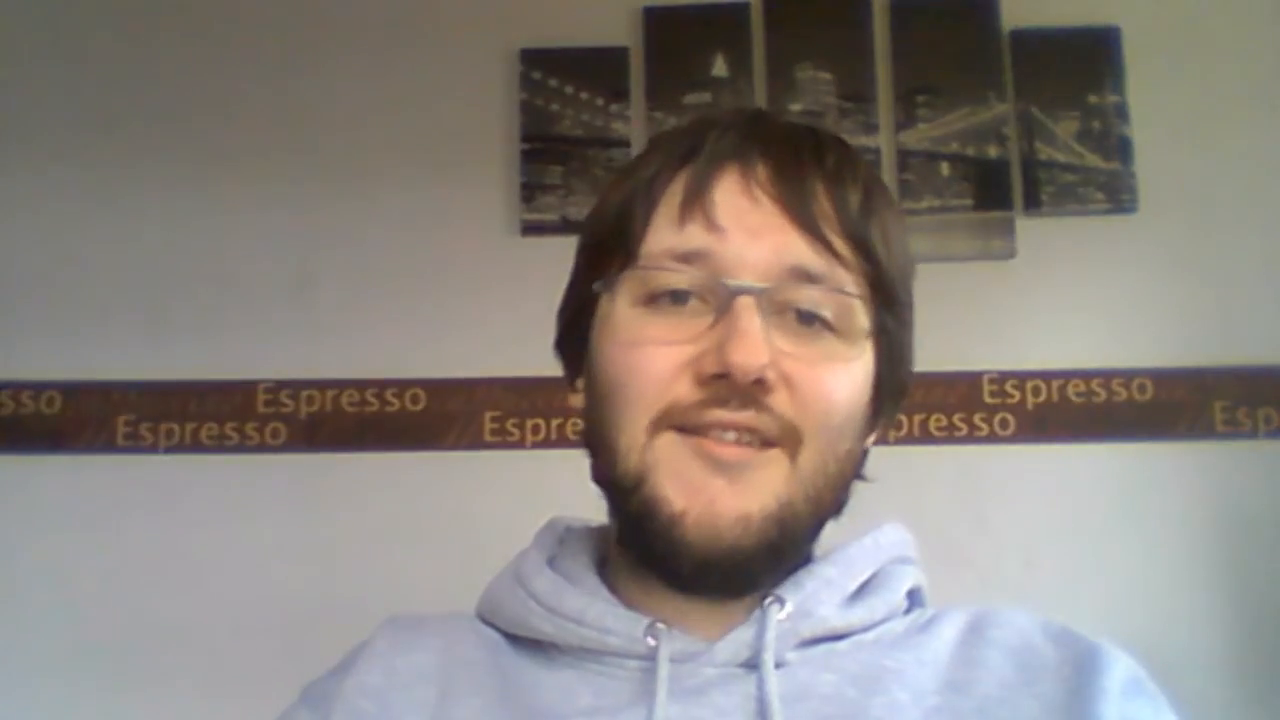